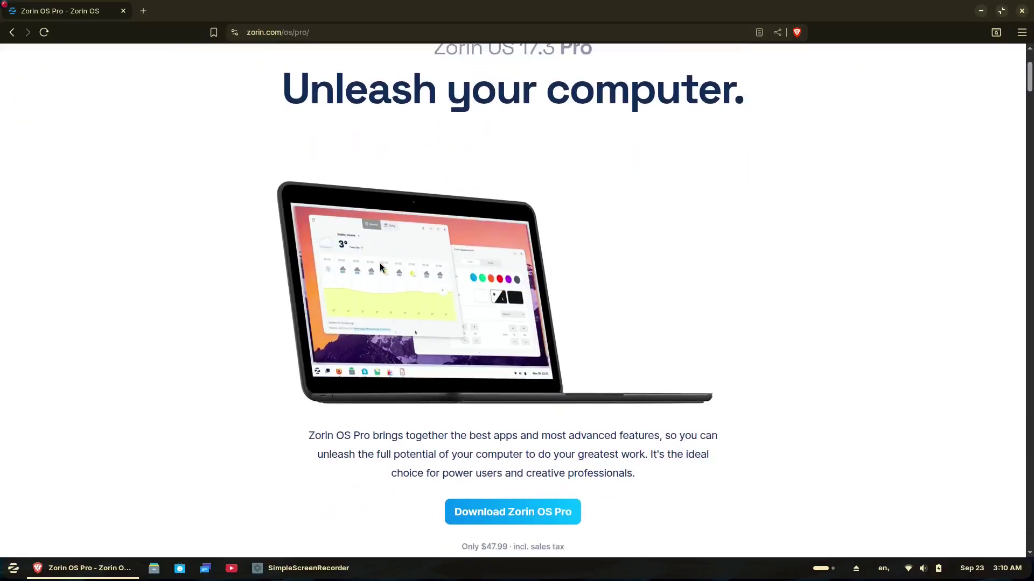
pyautogui.scroll(-12, 380, 263)
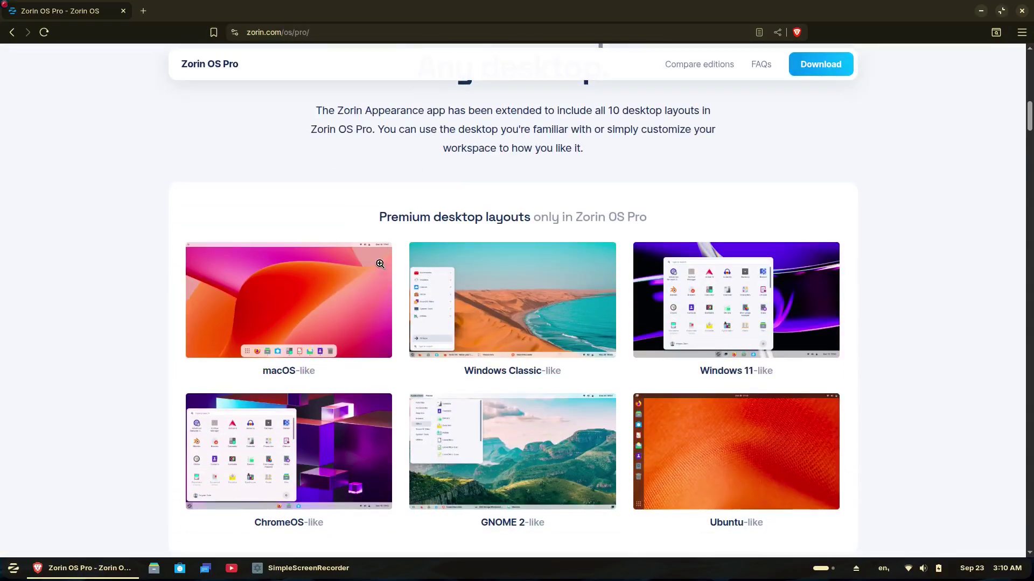
# Preview the macOS-like, Windows Classic-like and Windows 11-like premium desktop layouts on the Zorin OS Pro page.
pyautogui.click(273, 284)
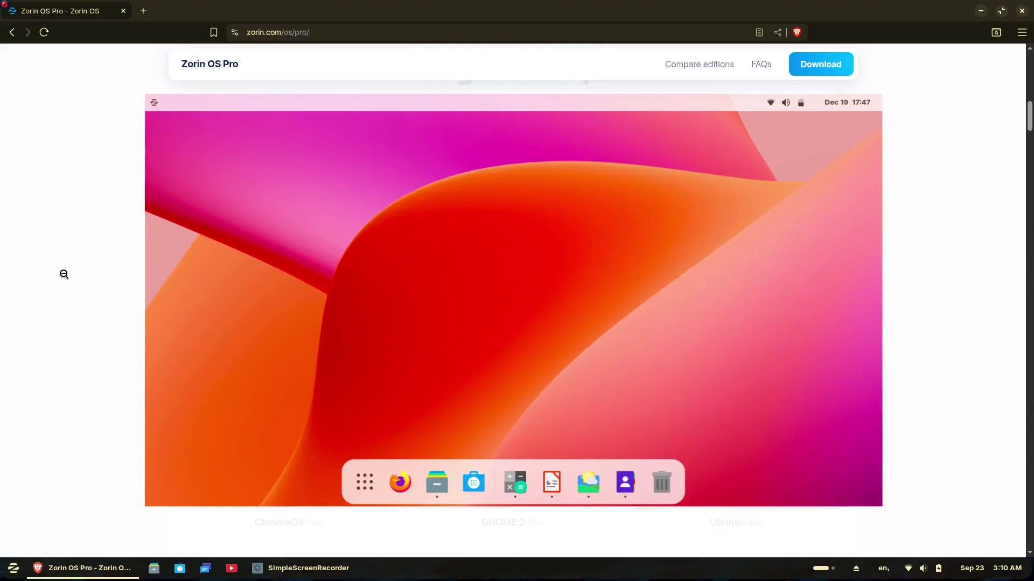
pyautogui.click(27, 274)
pyautogui.click(491, 298)
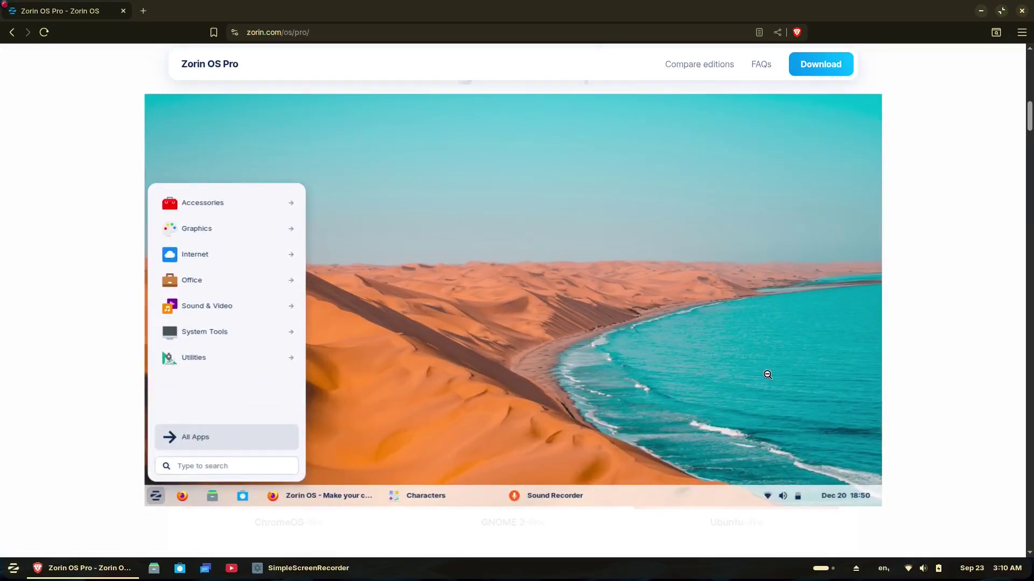
pyautogui.click(80, 316)
pyautogui.click(813, 315)
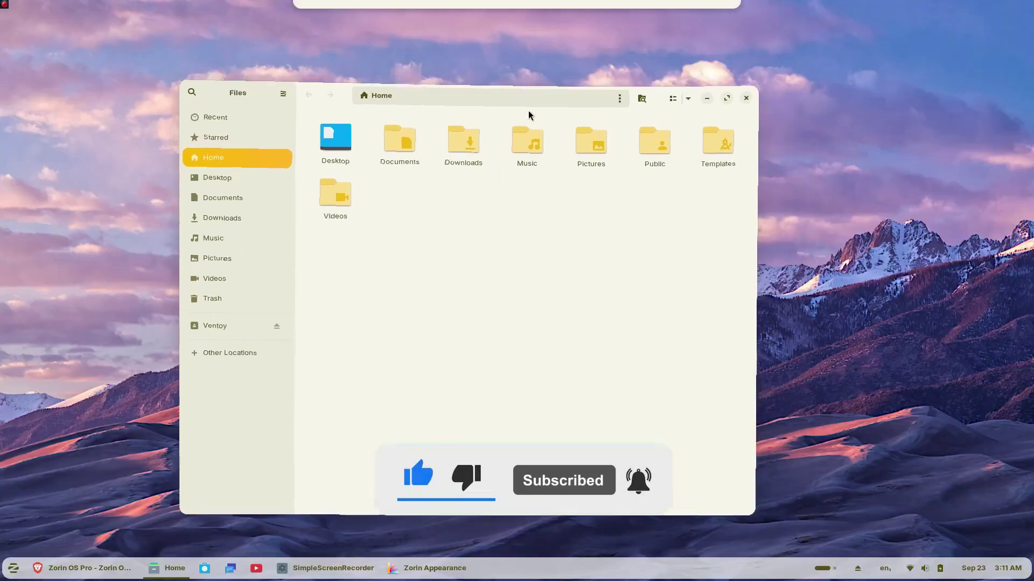
# Move the Files window around the desktop, and minimize and restore it to demonstrate the window animations.
pyautogui.moveTo(528, 115); pyautogui.dragTo(547, 96)
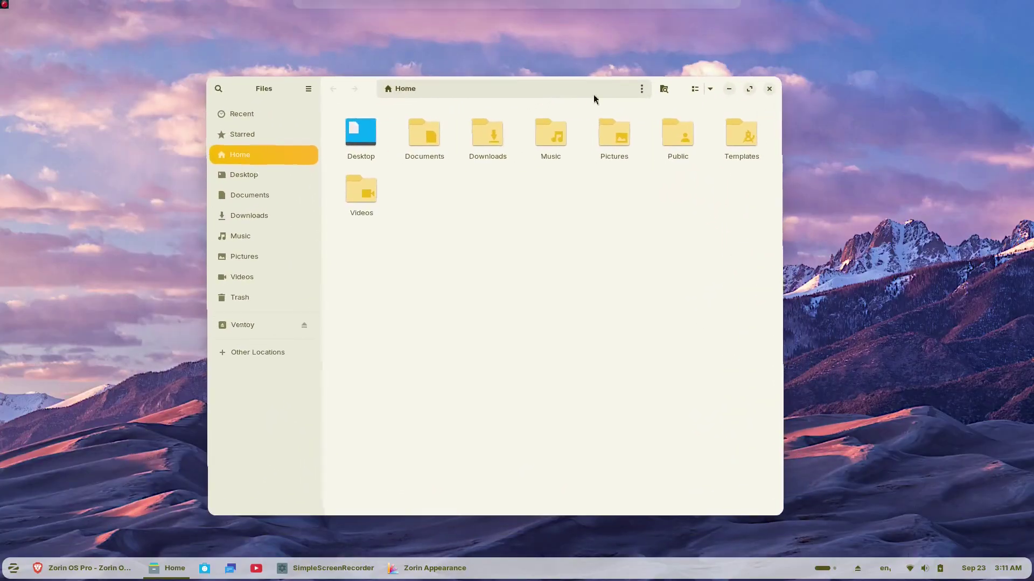
pyautogui.click(729, 89)
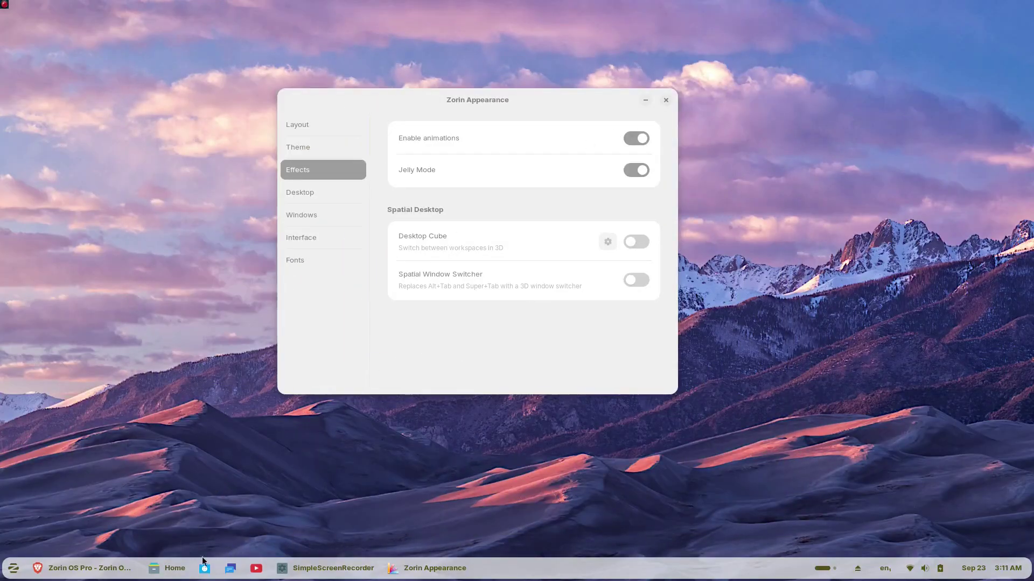
pyautogui.click(171, 568)
pyautogui.click(171, 570)
pyautogui.click(172, 569)
# Reposition the Files window on the desktop and bring the Zorin Appearance window to the front.
pyautogui.moveTo(534, 101); pyautogui.dragTo(469, 71)
pyautogui.click(418, 574)
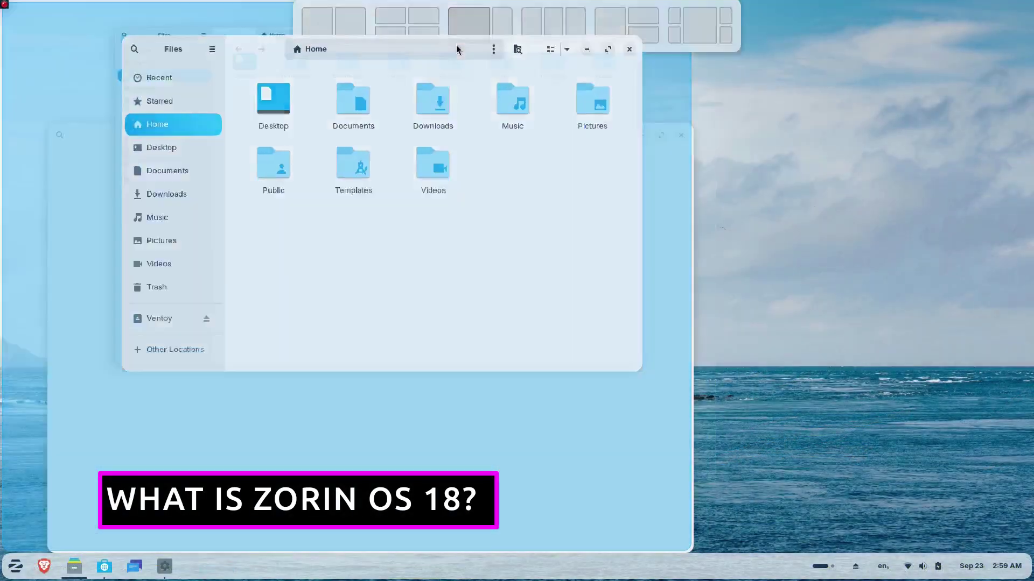
# Tile the Files window against the side of the desktop, and pull it and the Software window back to floating positions.
pyautogui.moveTo(456, 45); pyautogui.dragTo(457, 45)
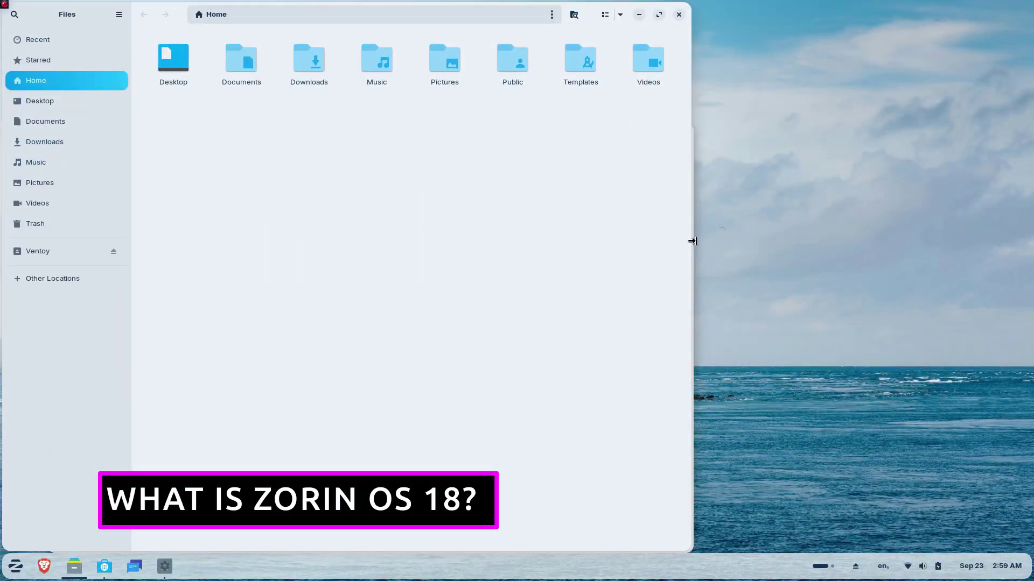
pyautogui.moveTo(573, 8); pyautogui.dragTo(506, 22)
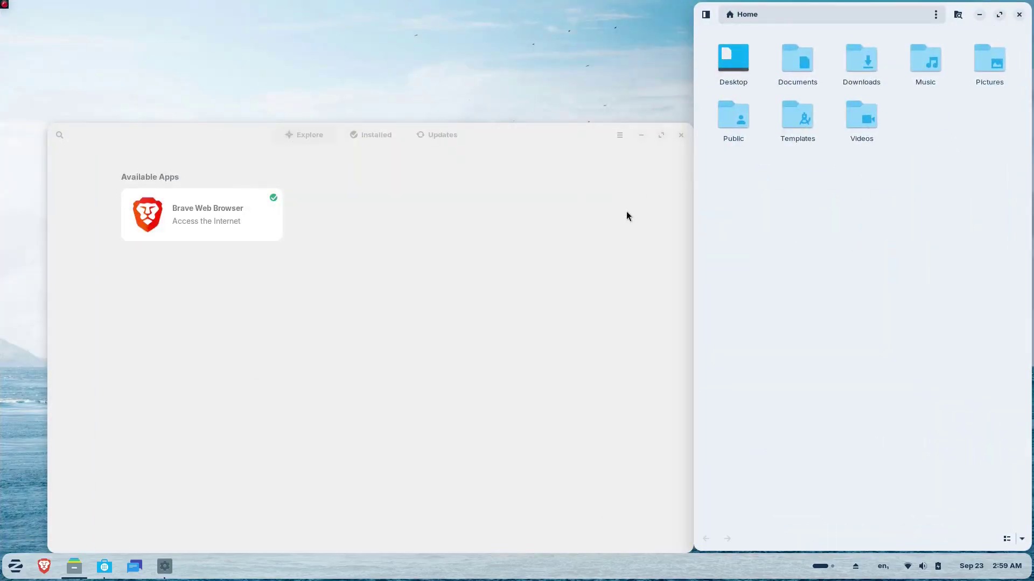
pyautogui.moveTo(507, 134); pyautogui.dragTo(473, 33)
pyautogui.moveTo(812, 14); pyautogui.dragTo(461, 85)
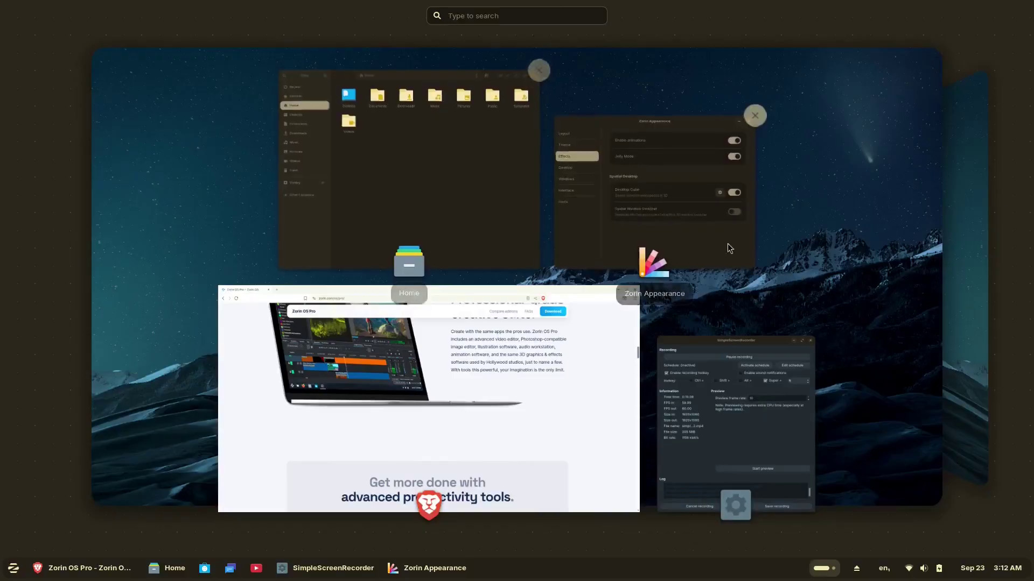
pyautogui.click(728, 244)
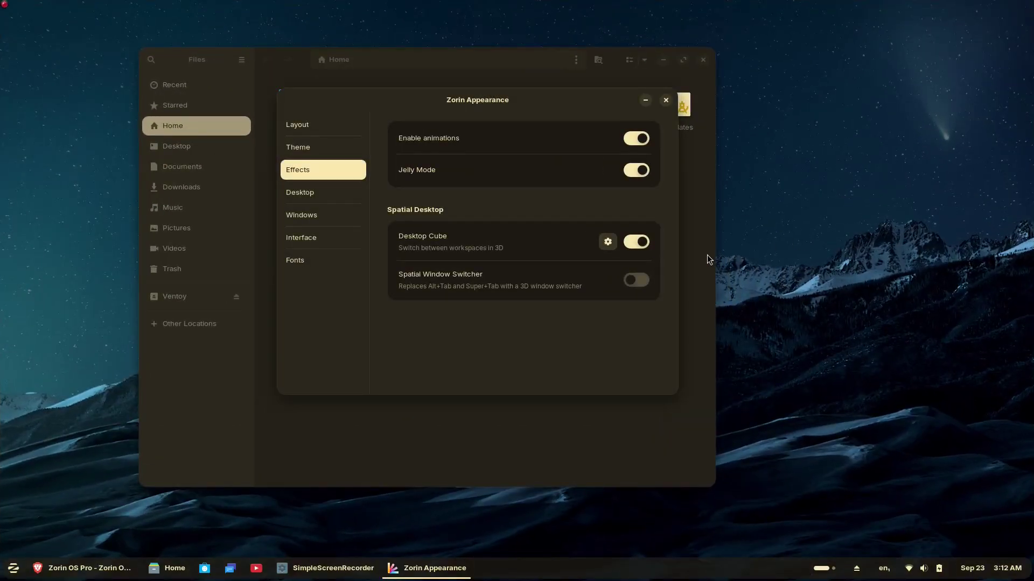
# Rotate the desktop cube to the empty second workspace and return to the first workspace.
pyautogui.press('super')
pyautogui.click(973, 257)
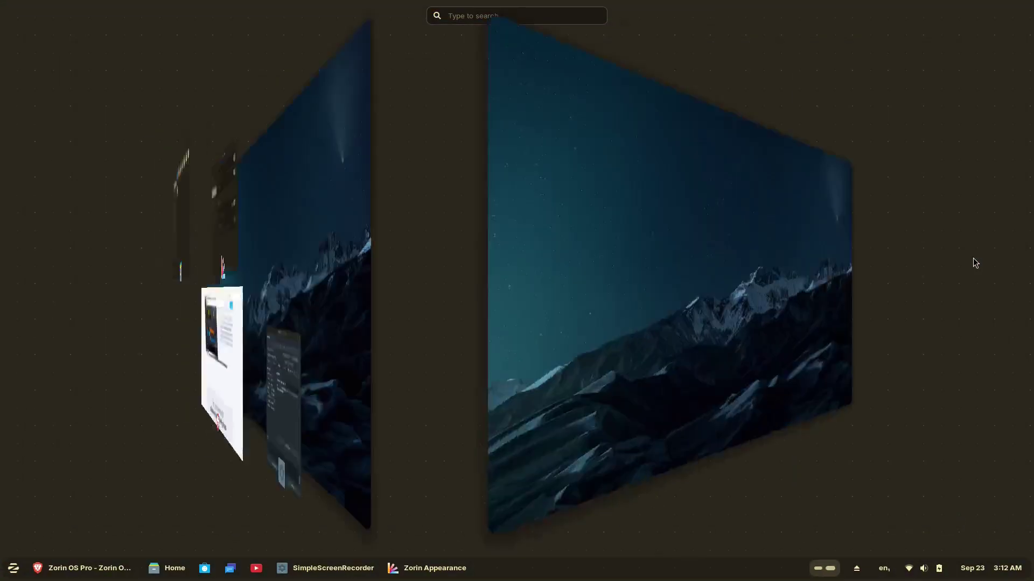
pyautogui.press('super')
pyautogui.press('super')
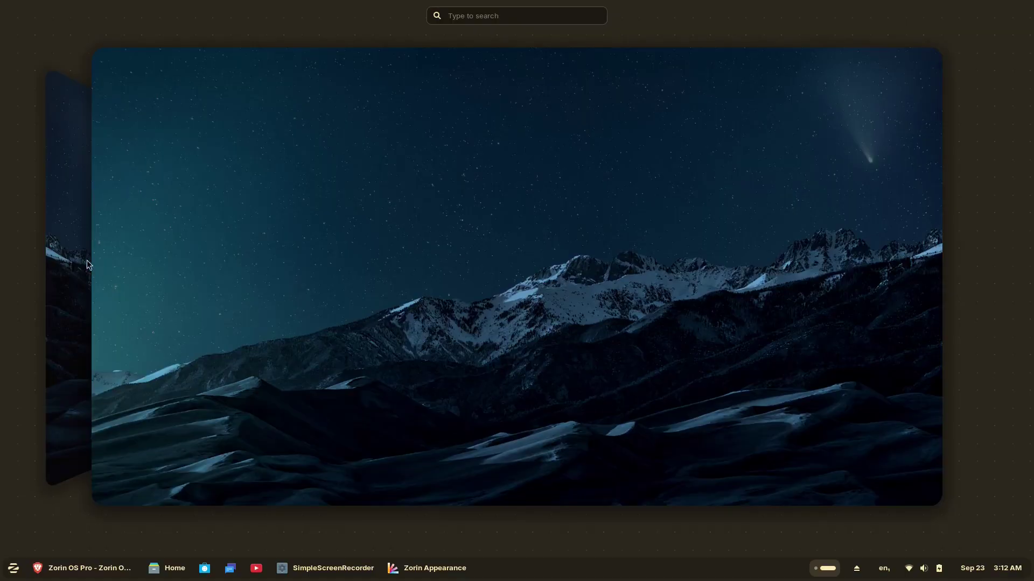
pyautogui.click(47, 262)
pyautogui.click(419, 323)
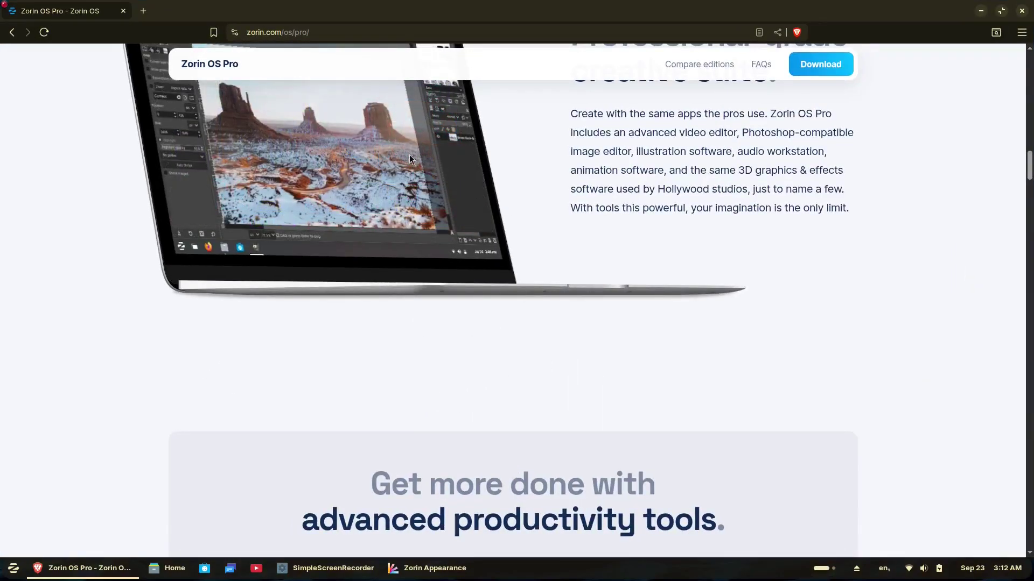
# Put away the browser window, and minimize and restore the Zorin Appearance window.
pyautogui.click(1019, 9)
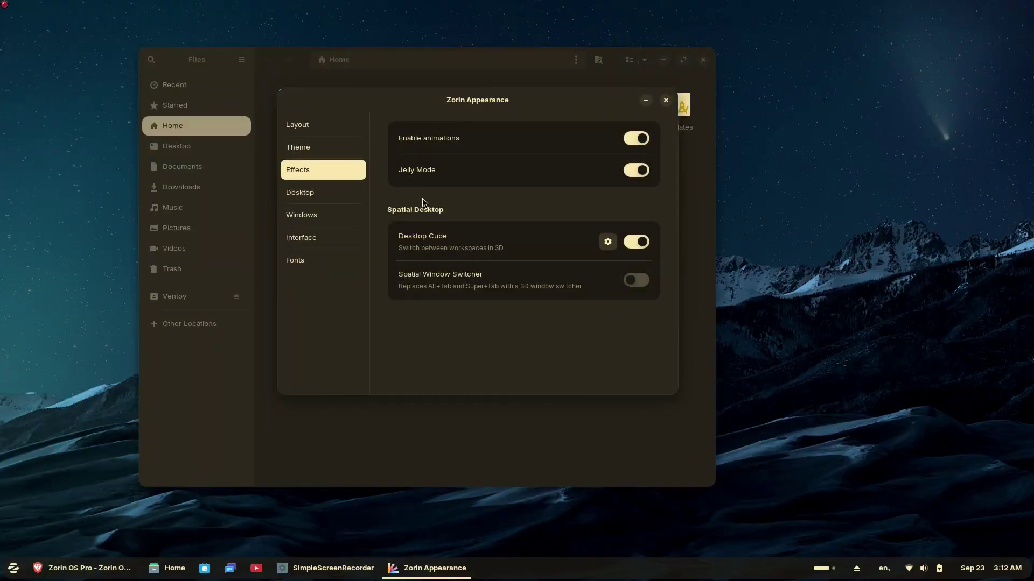
pyautogui.click(644, 101)
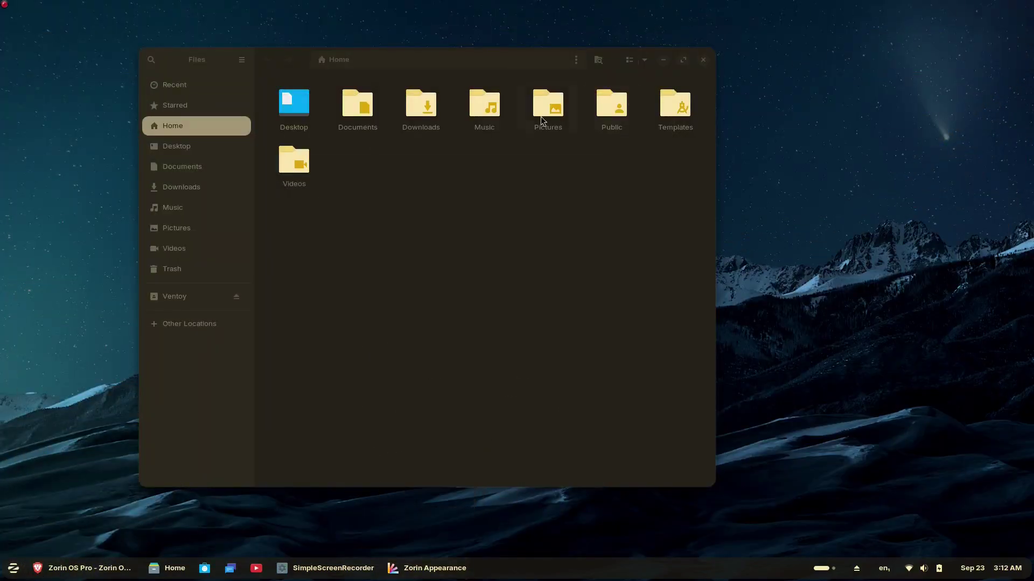
pyautogui.click(445, 569)
# Examine the background adjustment and icon size choices in Zorin Appearance's Desktop settings without changing them.
pyautogui.click(304, 193)
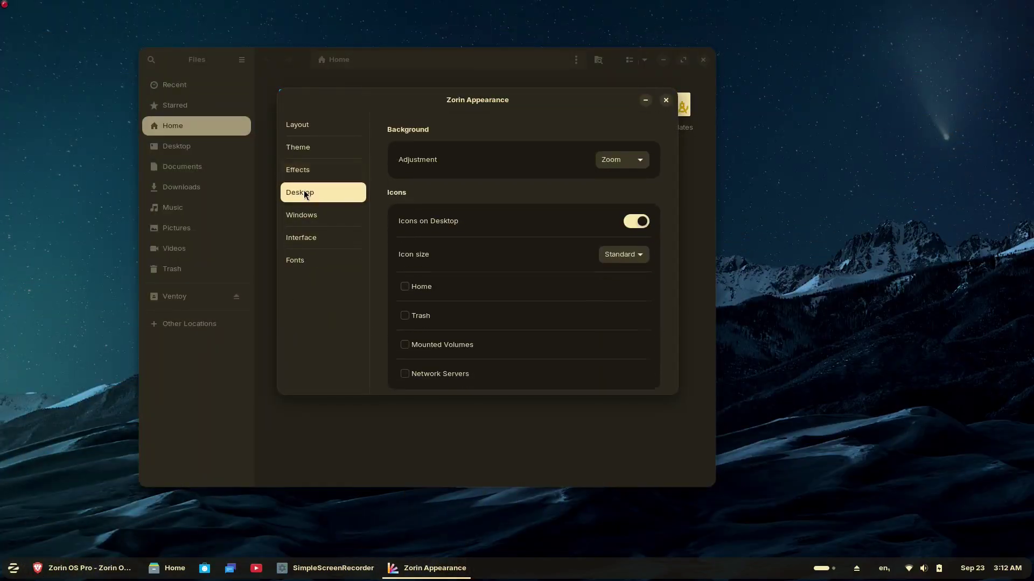
pyautogui.click(635, 157)
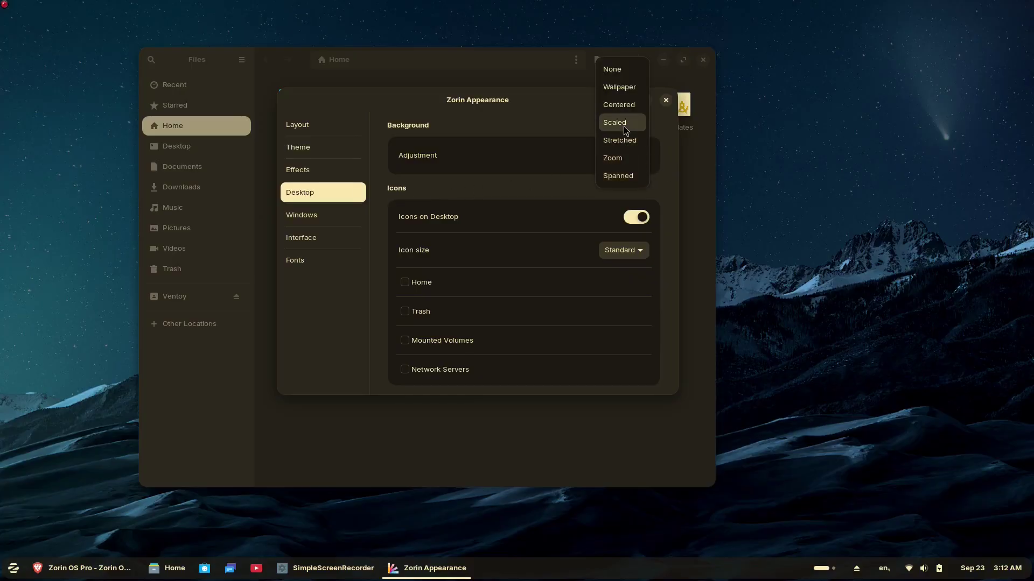
pyautogui.click(550, 131)
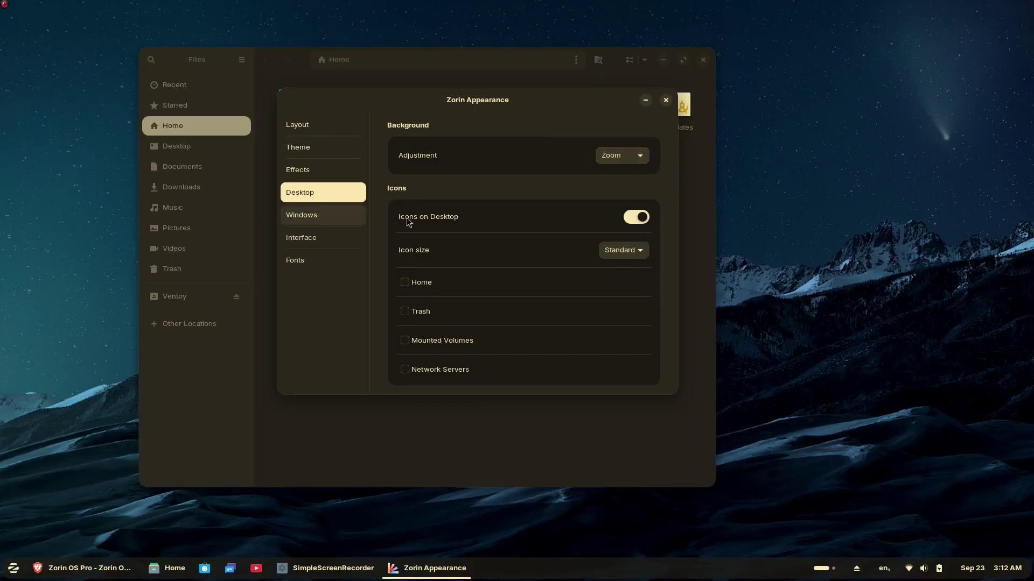
pyautogui.click(644, 253)
pyautogui.click(462, 214)
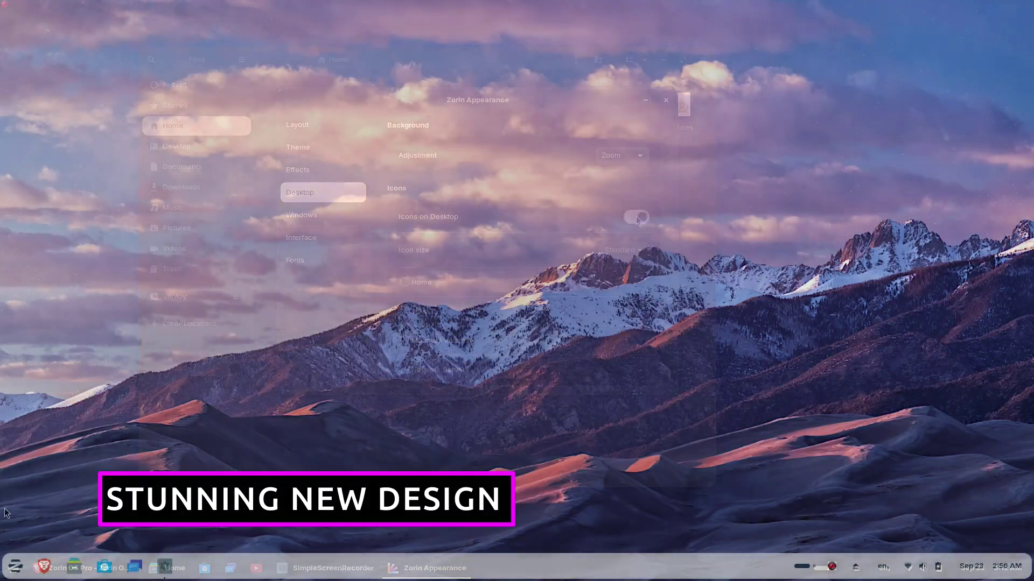
# View the Zorin application launcher and the desktop's context options, dismissing each one.
pyautogui.click(15, 566)
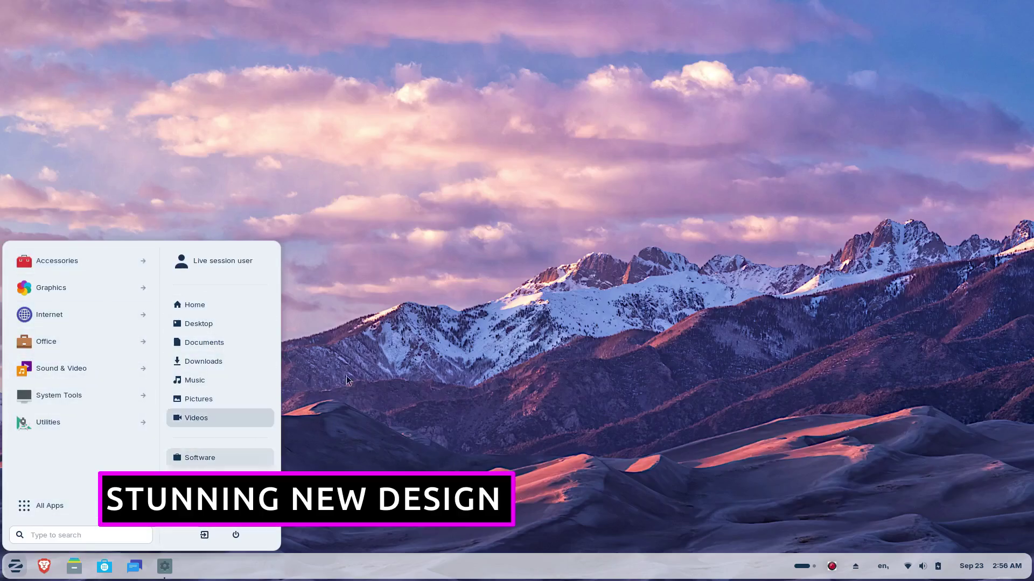
pyautogui.click(573, 273)
pyautogui.rightClick(574, 273)
pyautogui.click(886, 325)
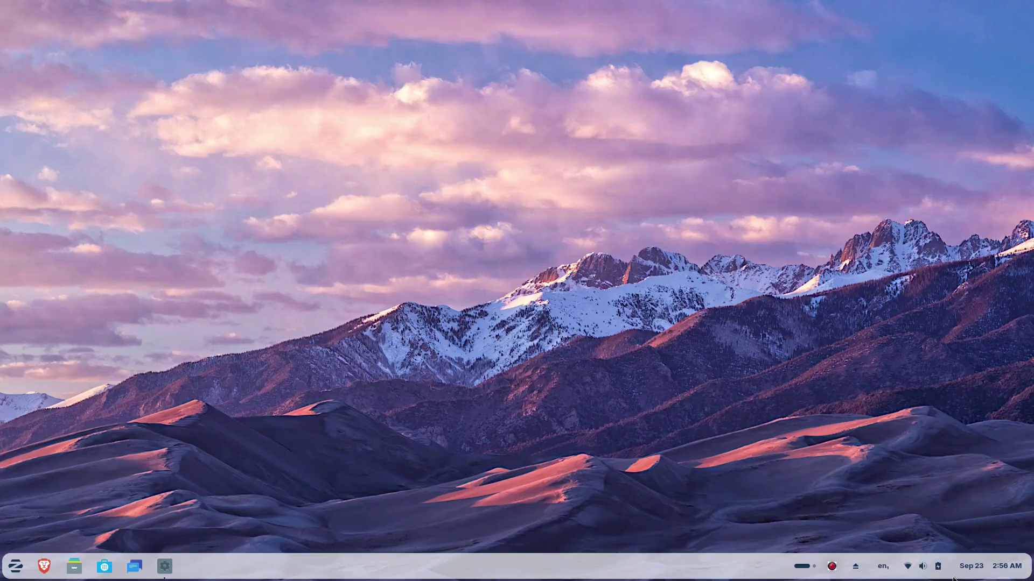
# Turn Dark Style on for the whole desktop and switch it back off.
pyautogui.click(908, 571)
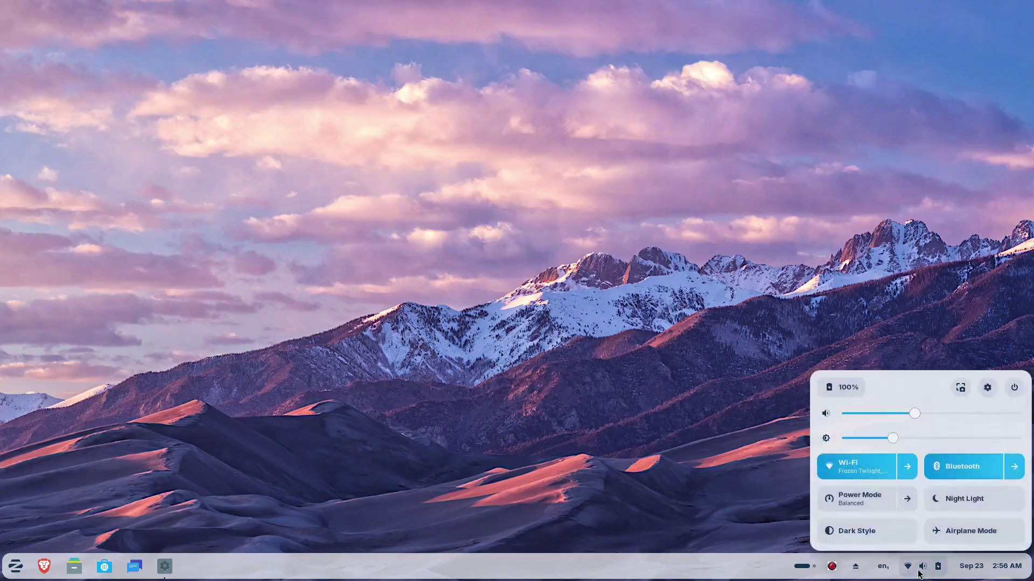
pyautogui.click(861, 537)
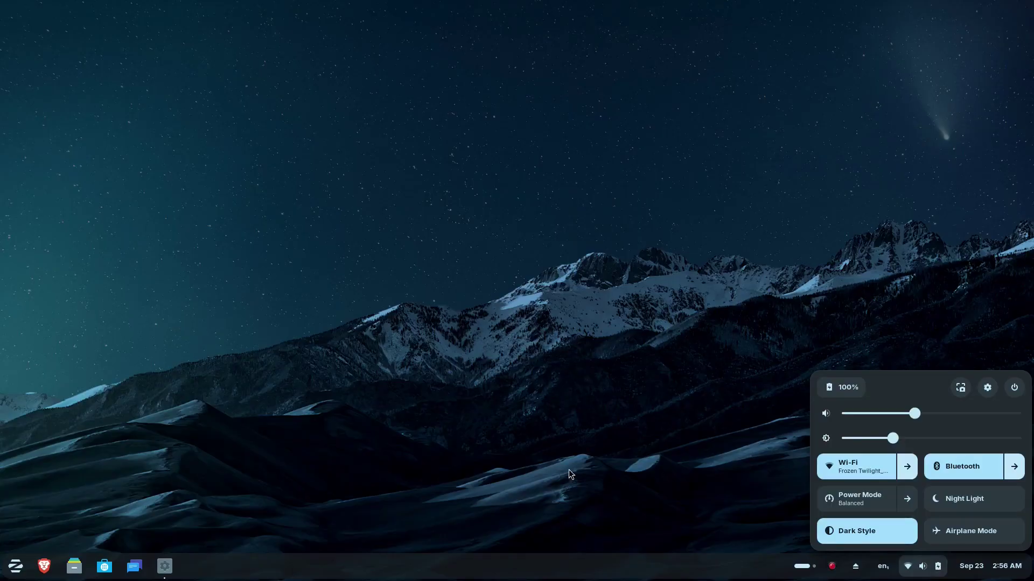
pyautogui.click(874, 526)
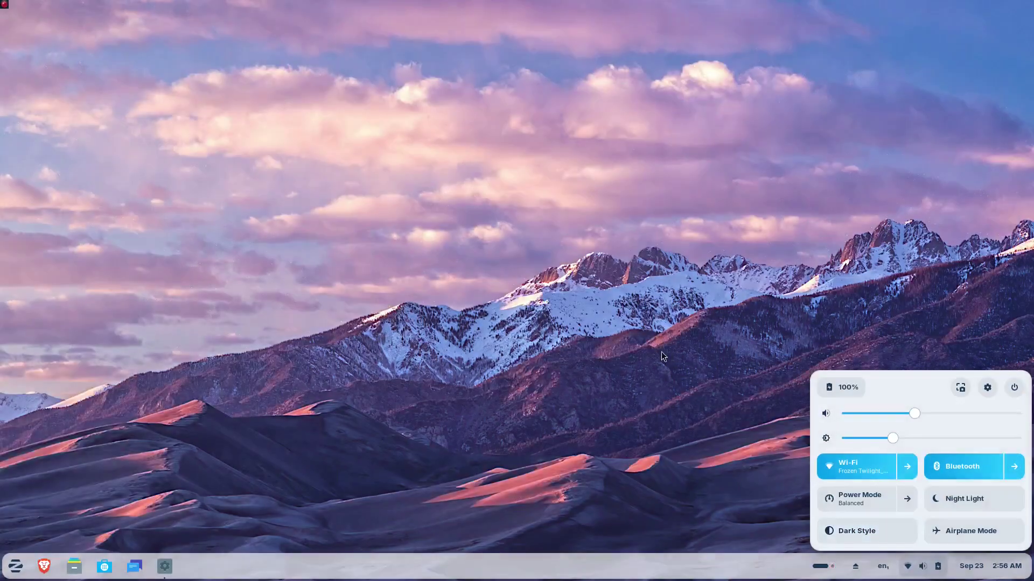
pyautogui.click(780, 515)
# View the available keyboard layouts and the removable drive options from the system indicators.
pyautogui.click(883, 566)
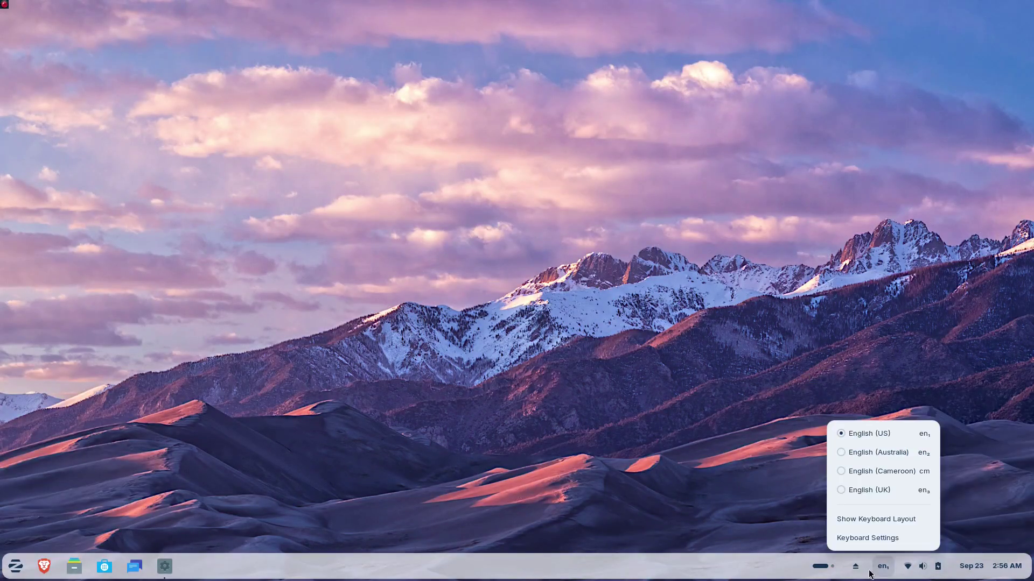
pyautogui.click(860, 574)
pyautogui.click(856, 567)
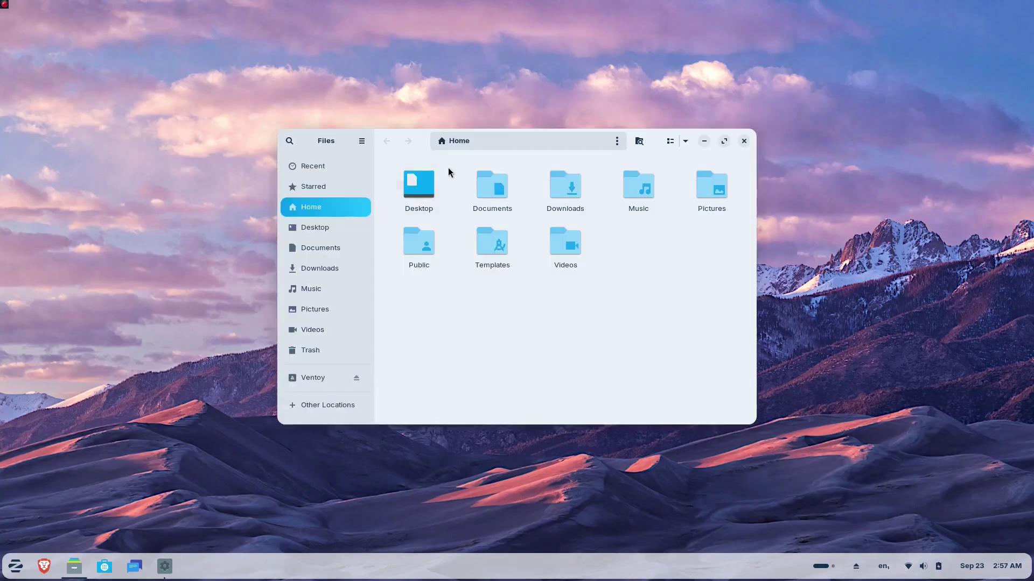
# View the main options of the Files application and dismiss them.
pyautogui.click(390, 140)
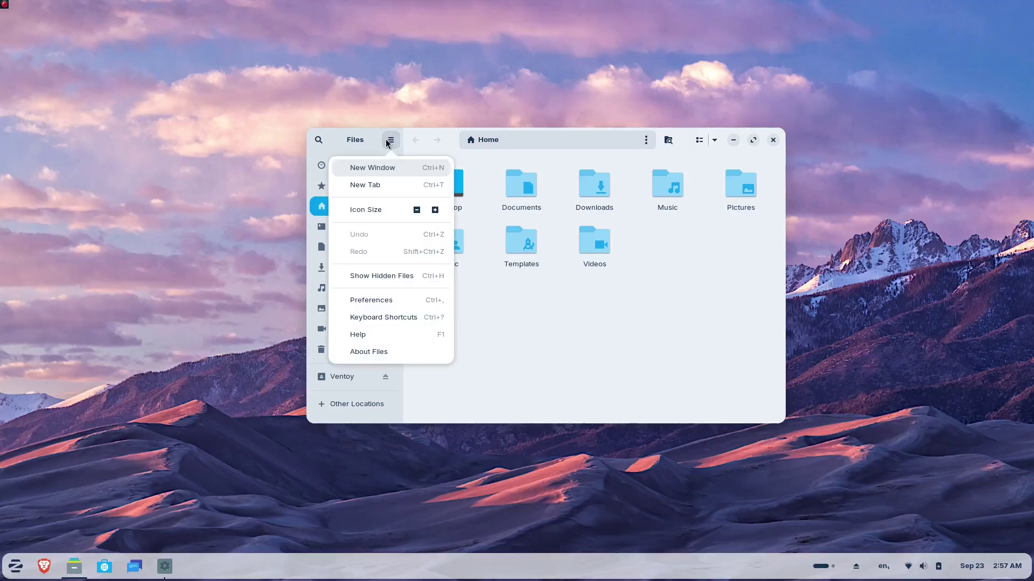
pyautogui.click(496, 372)
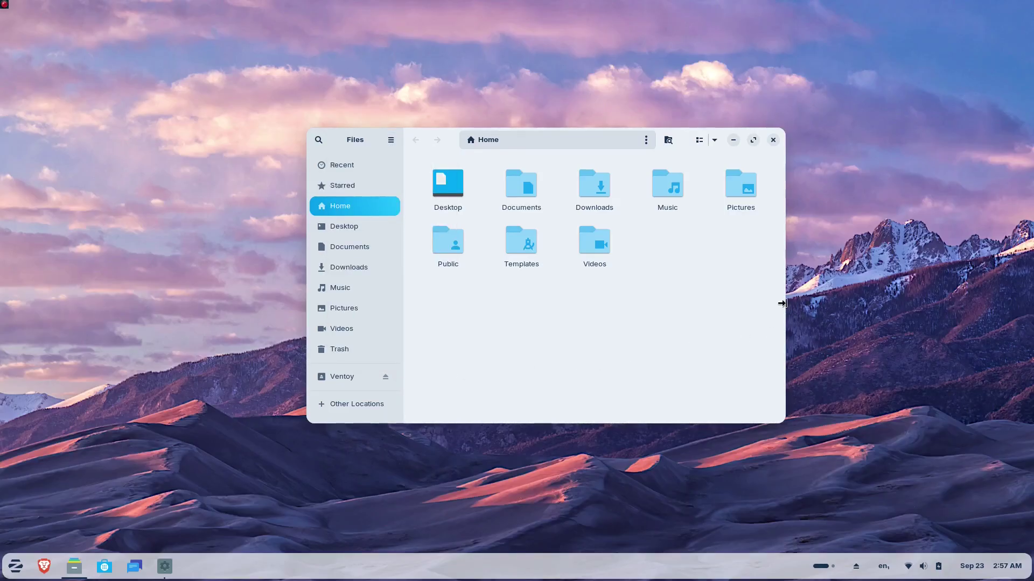
# Shrink the Files window to a narrow width and repeatedly show and hide its collapsed sidebar.
pyautogui.moveTo(783, 303); pyautogui.dragTo(477, 312)
pyautogui.click(319, 141)
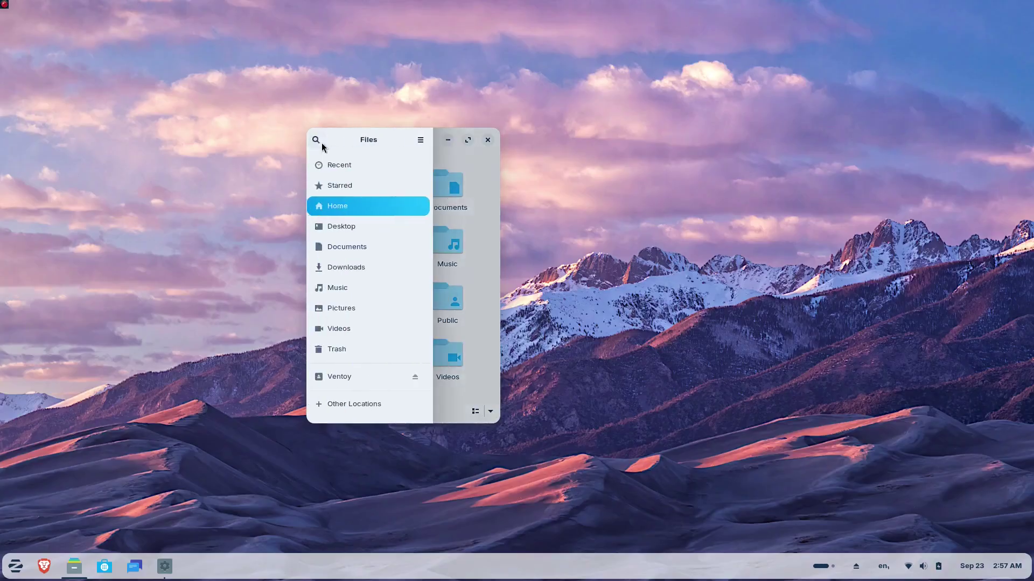
pyautogui.click(423, 141)
pyautogui.click(447, 161)
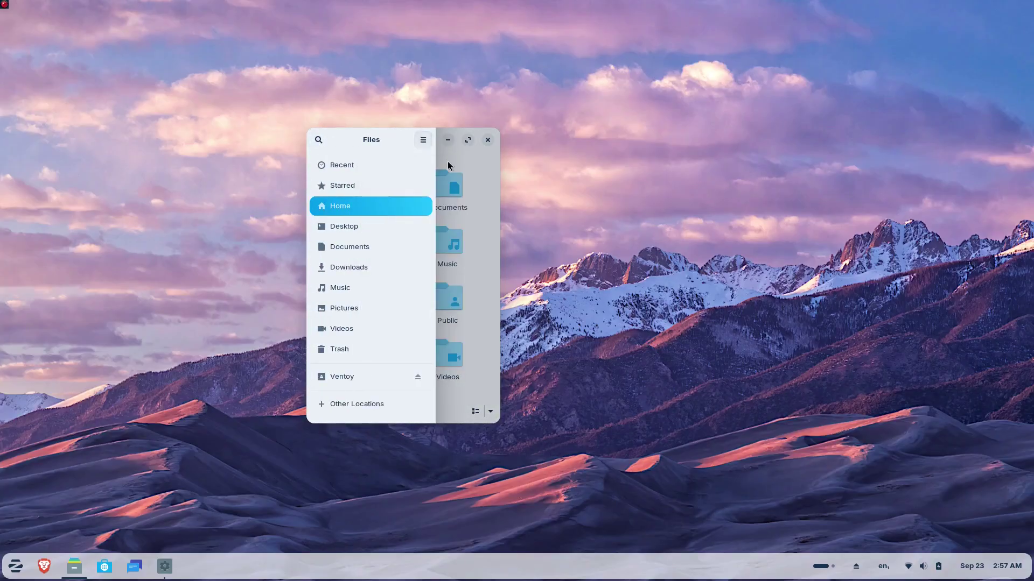
pyautogui.click(447, 160)
pyautogui.click(313, 140)
pyautogui.click(473, 176)
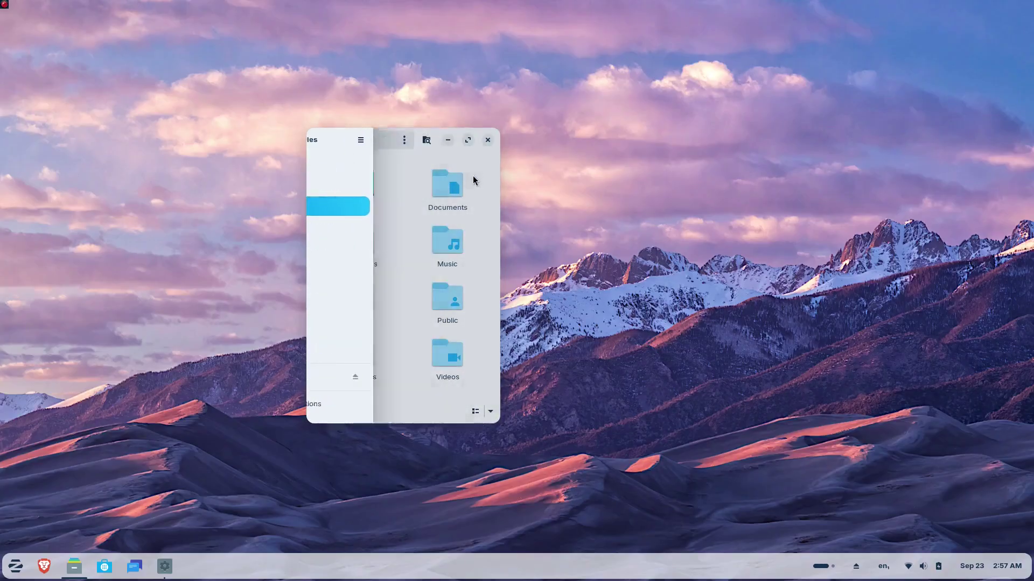
# Widen the Files window back to its full two-pane layout and reposition it on the desktop.
pyautogui.moveTo(495, 207); pyautogui.dragTo(794, 232)
pyautogui.moveTo(695, 138); pyautogui.dragTo(649, 110)
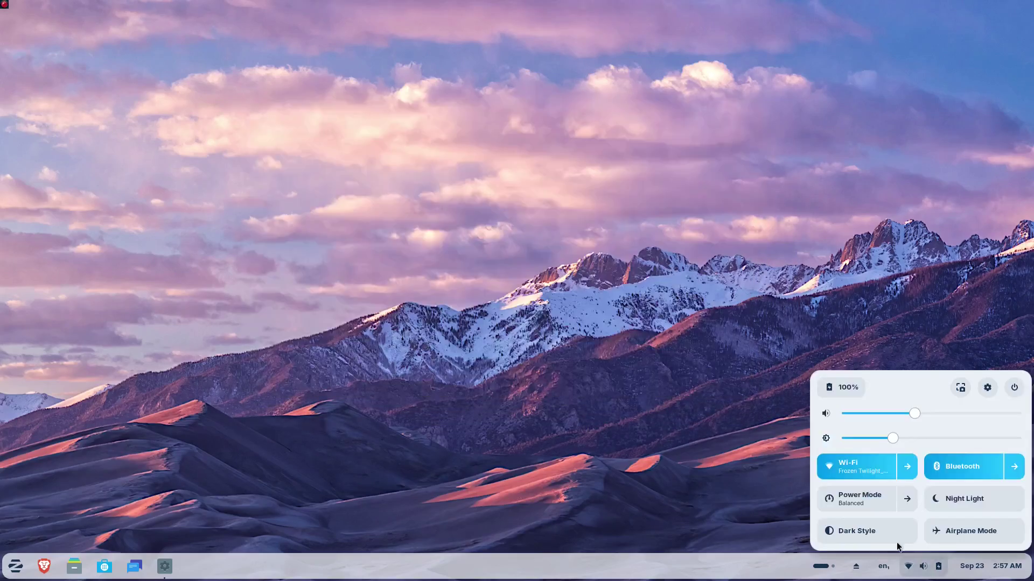
# Open the system Settings on the Search page and shrink the window to a narrow single-pane width.
pyautogui.click(986, 388)
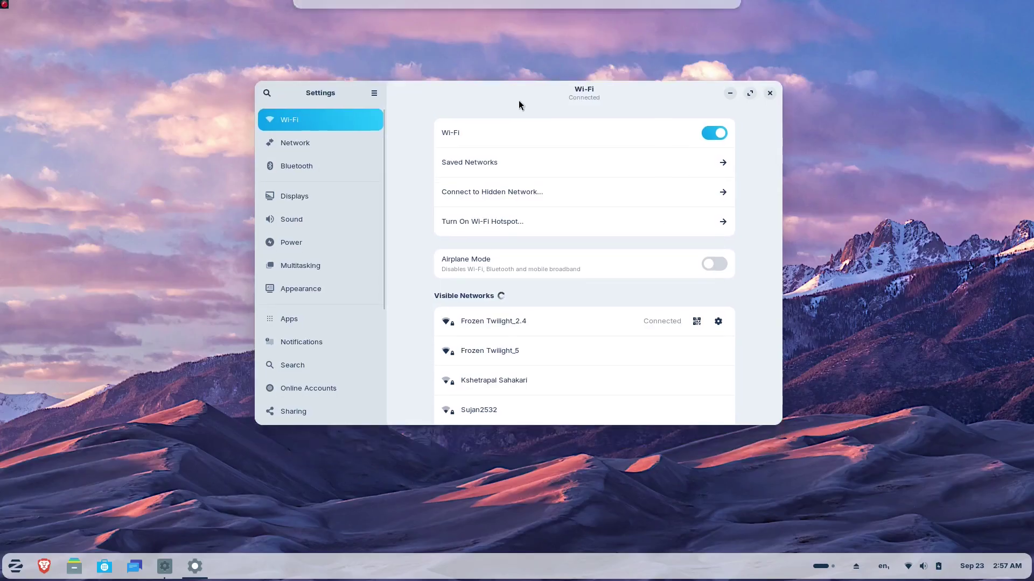
pyautogui.click(302, 146)
pyautogui.scroll(-5, 303, 199)
pyautogui.click(302, 198)
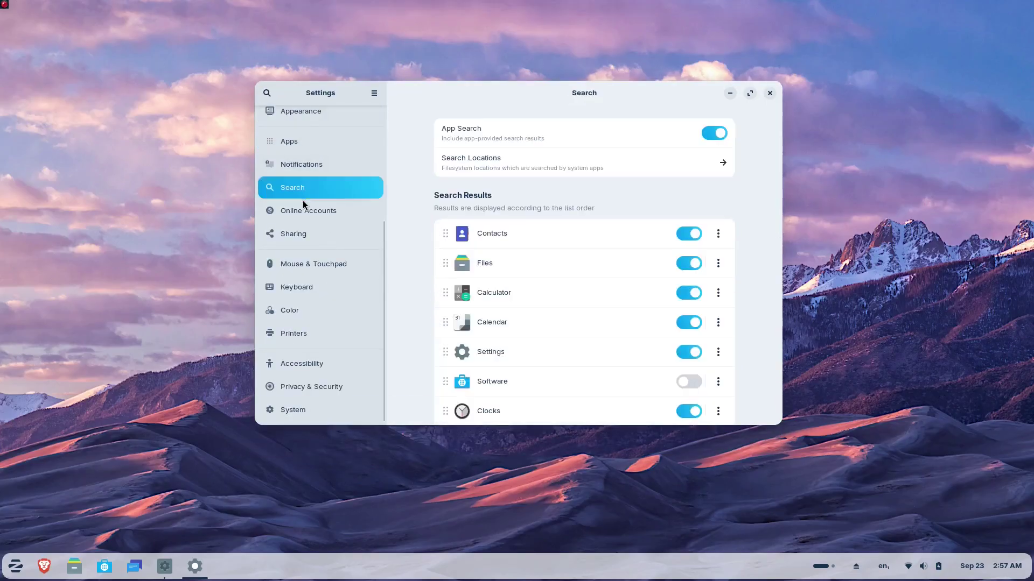
pyautogui.moveTo(781, 220); pyautogui.dragTo(382, 222)
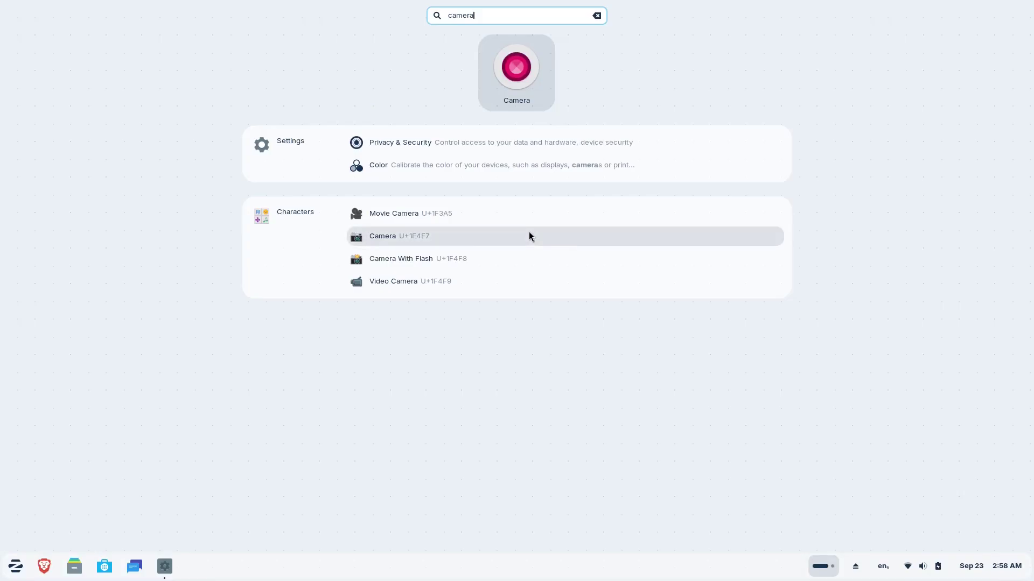
# Switch to the Camera app, set it to photo mode and open its main menu.
pyautogui.press('Return')
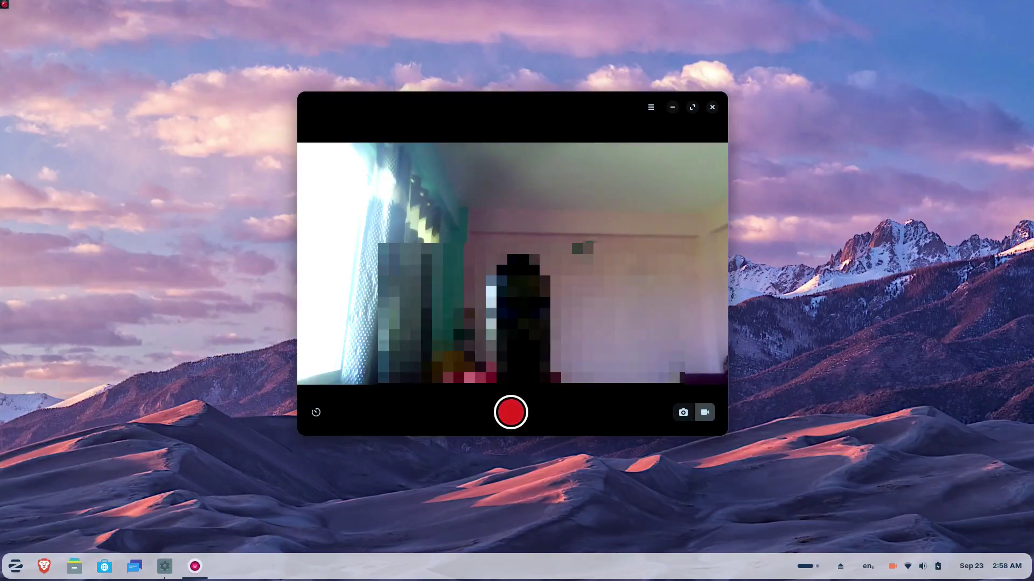
pyautogui.click(682, 412)
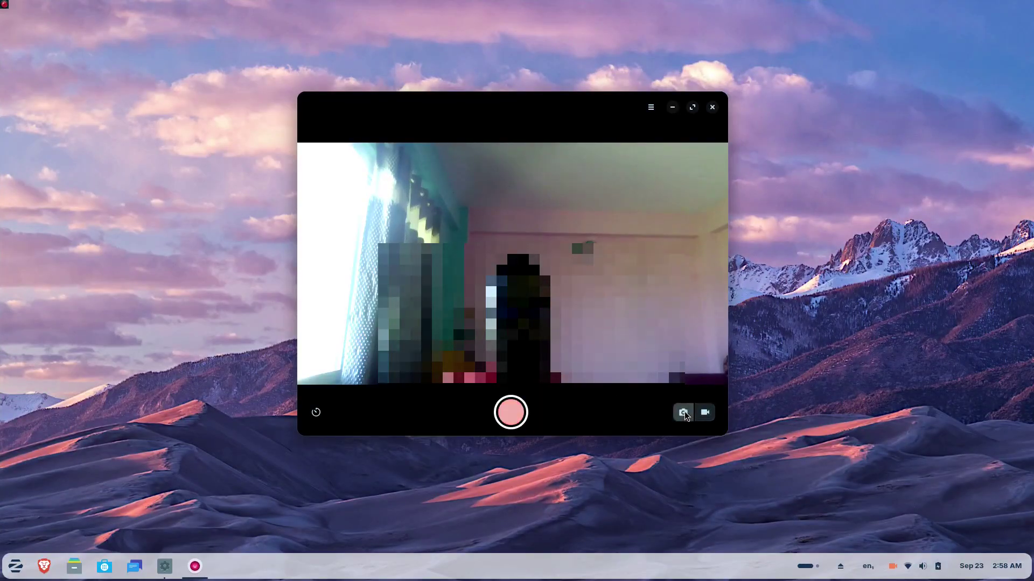
pyautogui.click(650, 107)
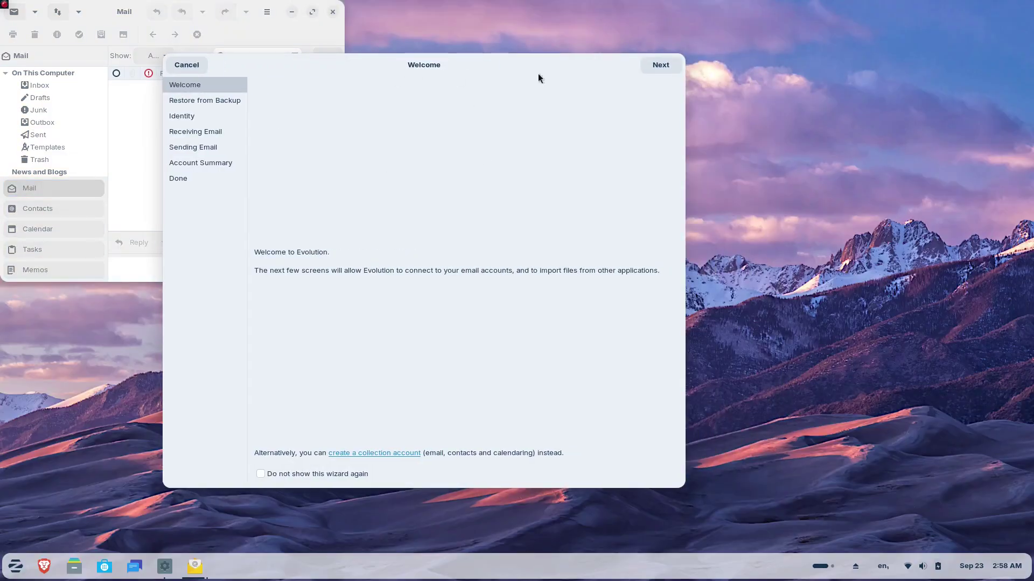
# Advance the Mail account setup assistant to the Identity page, cancel it and move the Mail window away from the screen corner.
pyautogui.click(660, 66)
pyautogui.click(660, 66)
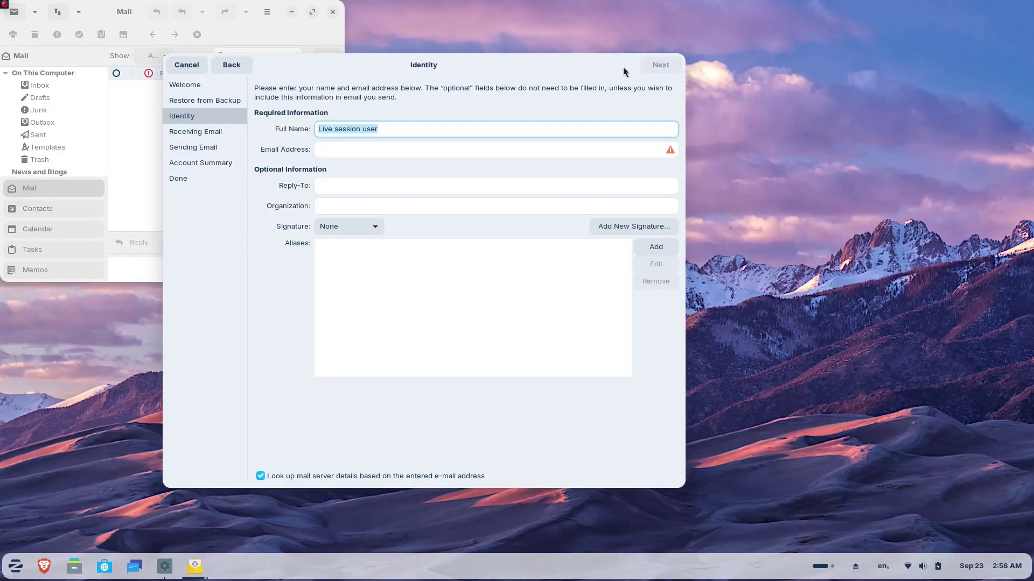
pyautogui.click(186, 64)
pyautogui.moveTo(208, 11); pyautogui.dragTo(403, 92)
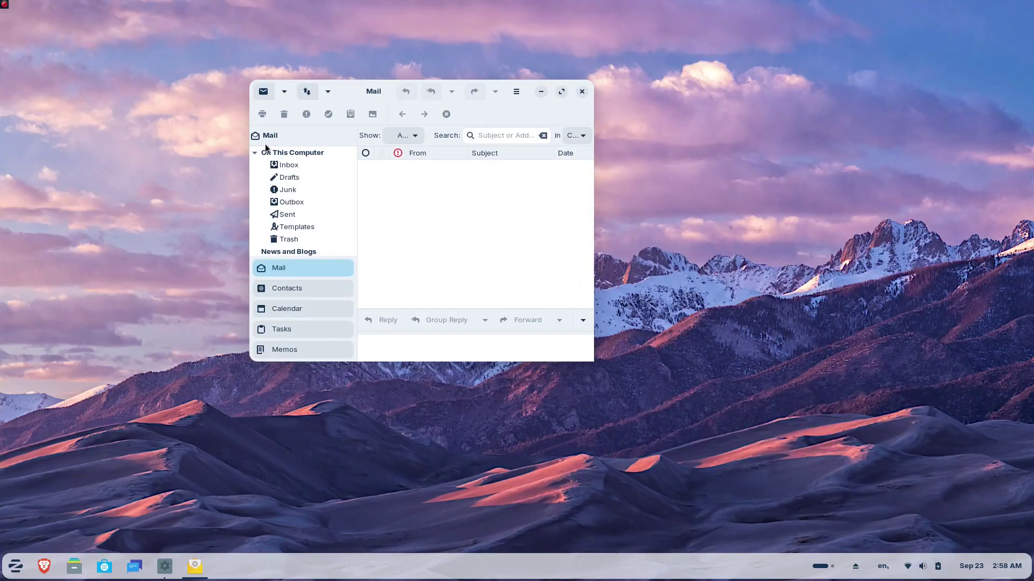
# Open the Junk folder in Mail and enlarge the window to its full-width layout, centred on the desktop.
pyautogui.click(294, 191)
pyautogui.moveTo(592, 364); pyautogui.dragTo(870, 501)
pyautogui.moveTo(634, 90); pyautogui.dragTo(558, 56)
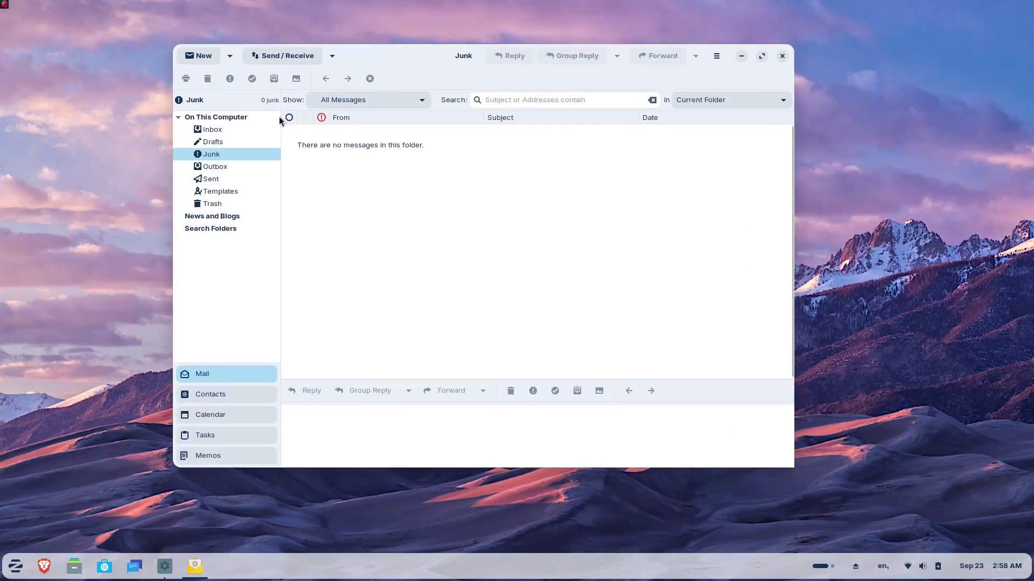
# Browse the Outbox, Sent, Templates and Trash folders in Mail.
pyautogui.click(215, 167)
pyautogui.click(213, 181)
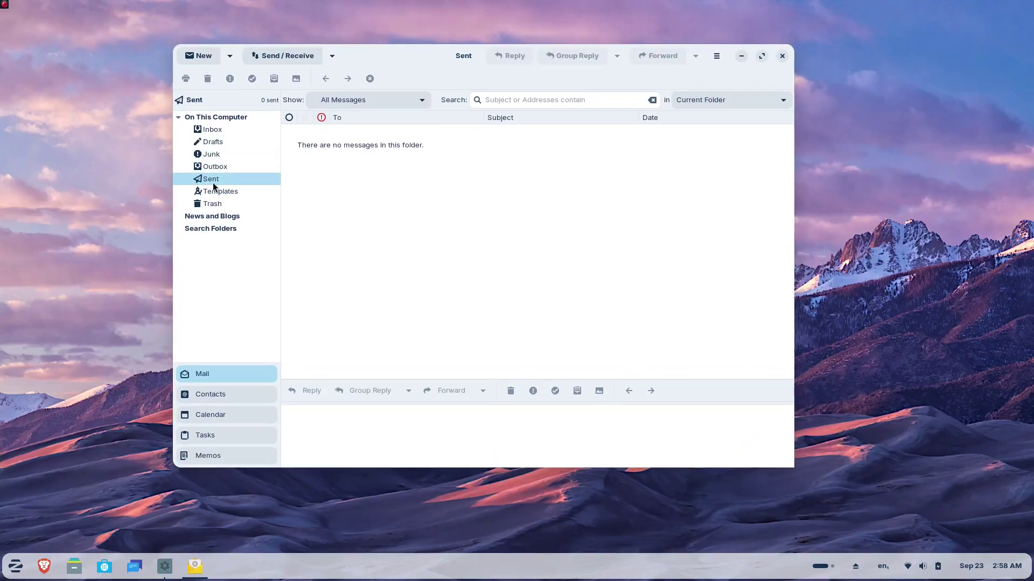
pyautogui.click(220, 196)
pyautogui.click(221, 205)
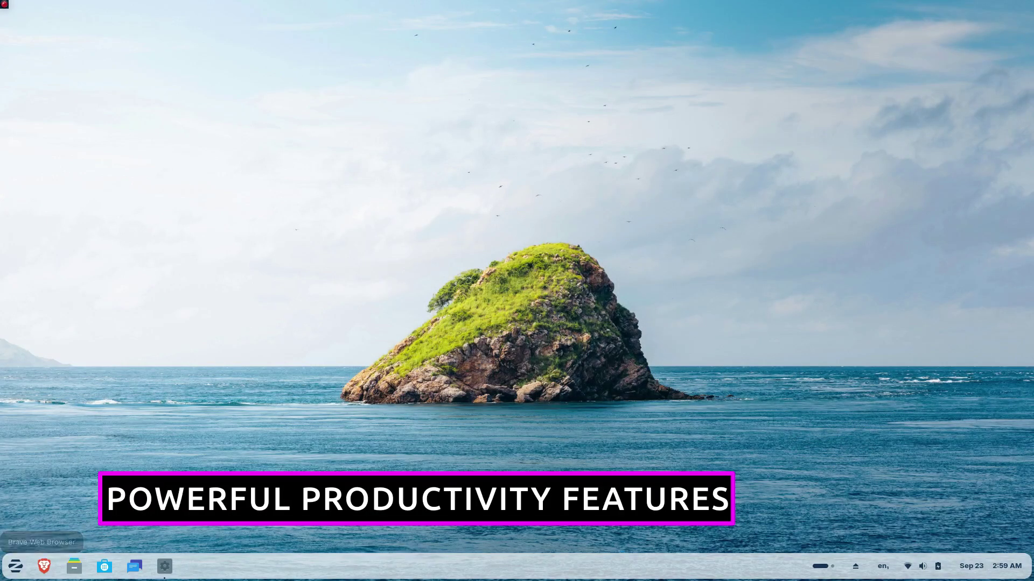
pyautogui.click(15, 566)
pyautogui.click(474, 376)
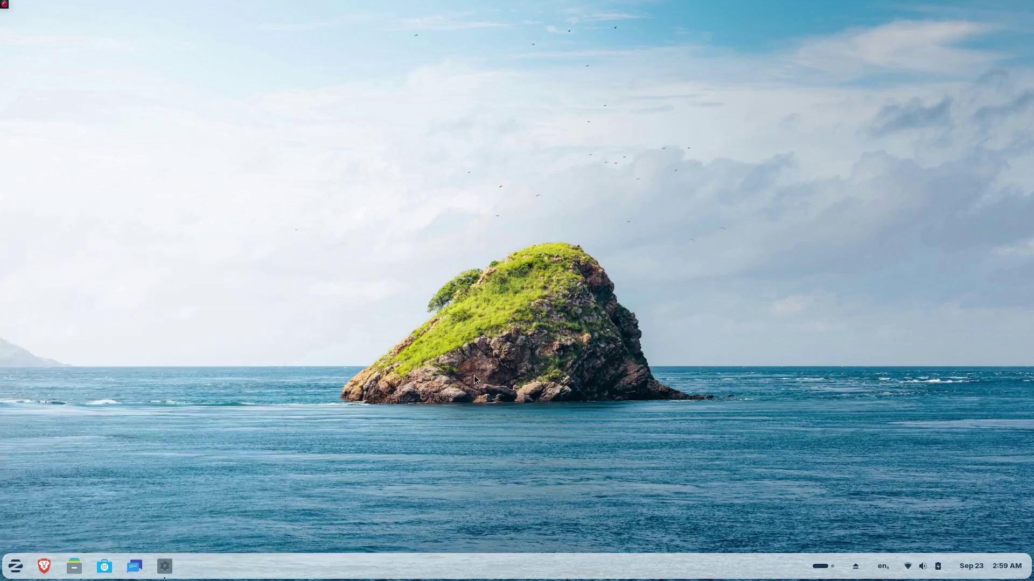
# Open the Files and Software applications and move the Software window aside so Files is partly exposed behind it.
pyautogui.click(74, 566)
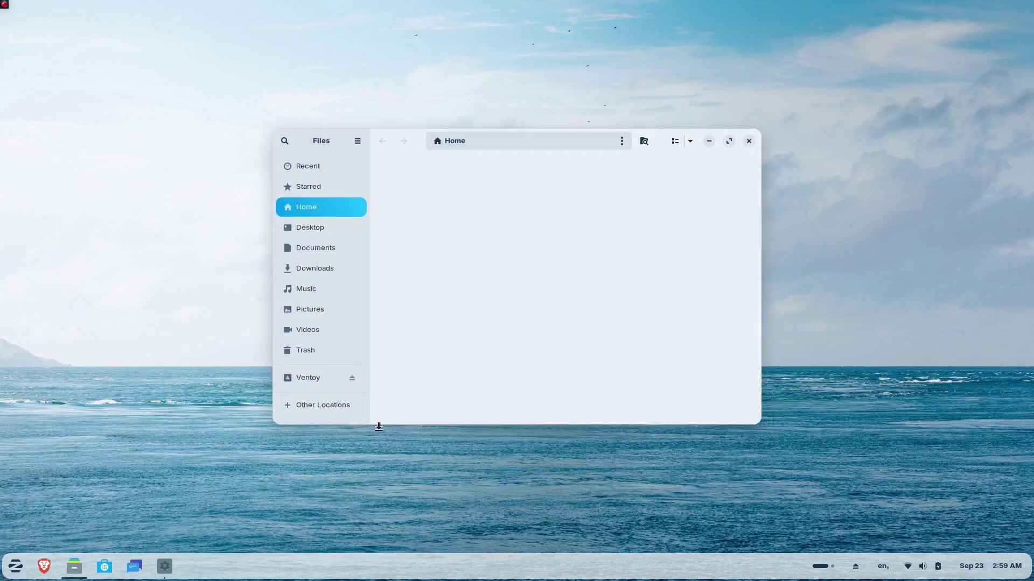
pyautogui.click(104, 566)
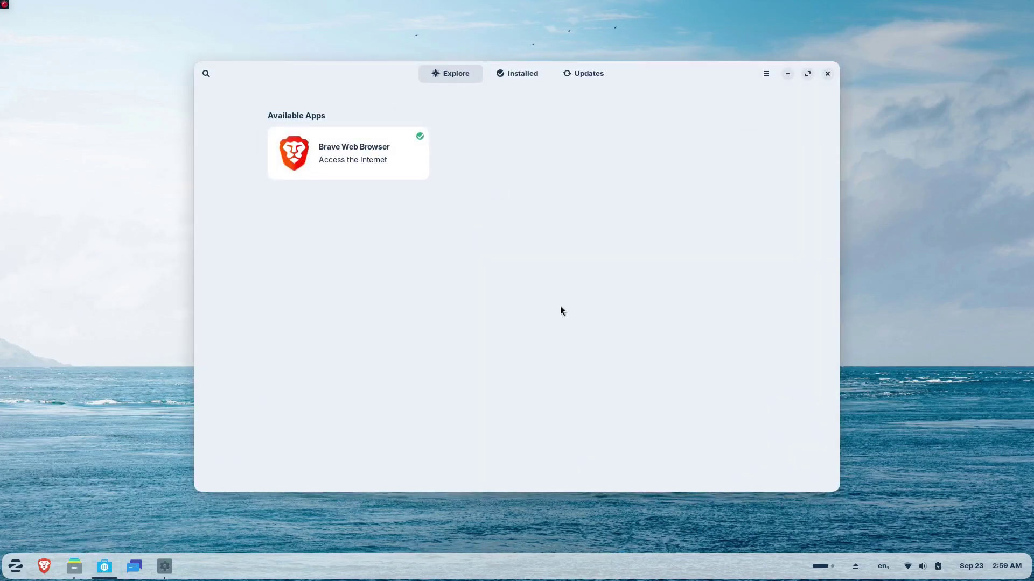
pyautogui.moveTo(611, 80); pyautogui.dragTo(464, 143)
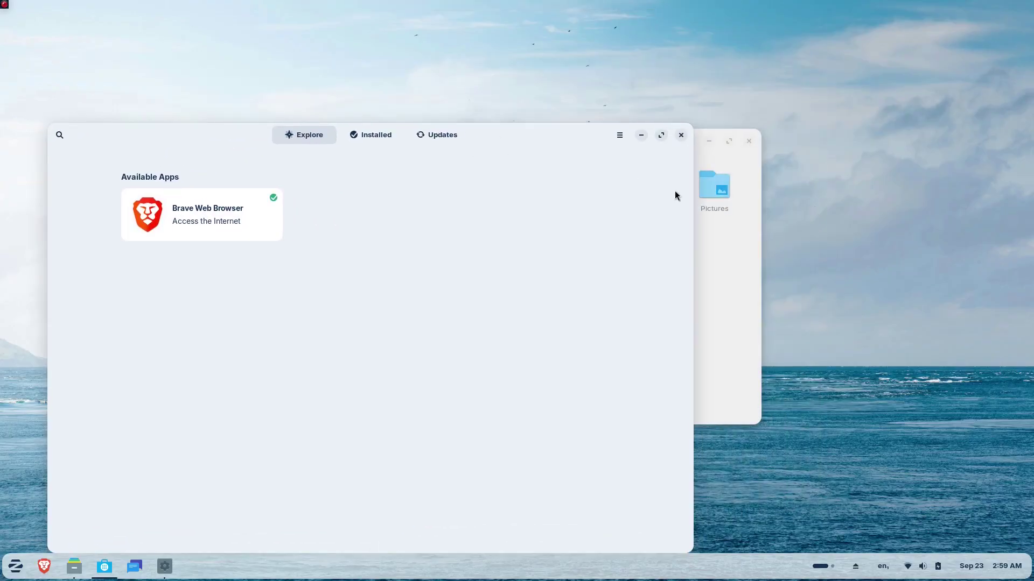
# Snap Files and Software into different tile layouts, ending with Software in the left third and Files in the middle third of the screen.
pyautogui.click(714, 245)
pyautogui.moveTo(583, 132); pyautogui.dragTo(457, 44)
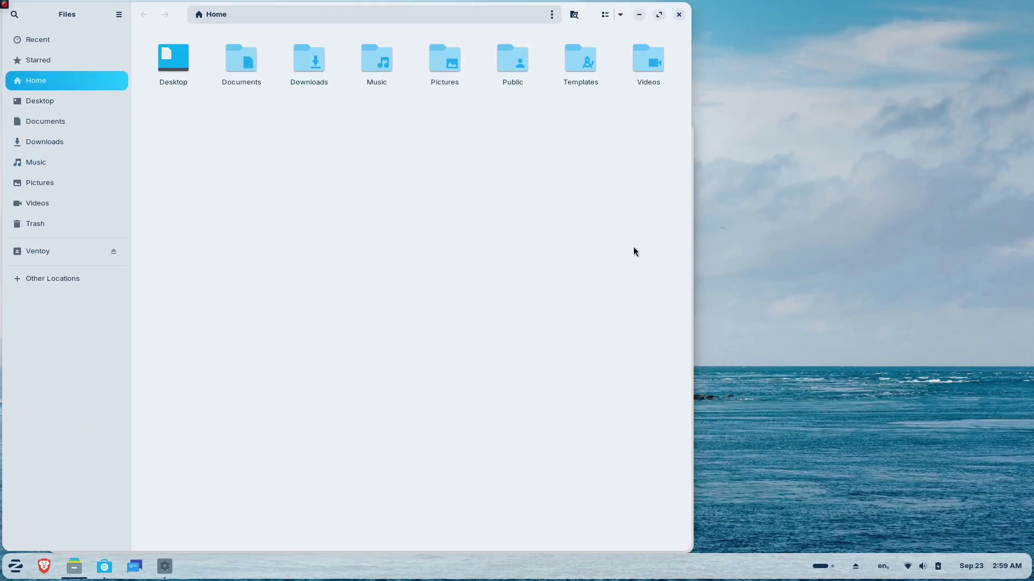
pyautogui.moveTo(563, 7); pyautogui.dragTo(502, 29)
pyautogui.moveTo(506, 132); pyautogui.dragTo(472, 31)
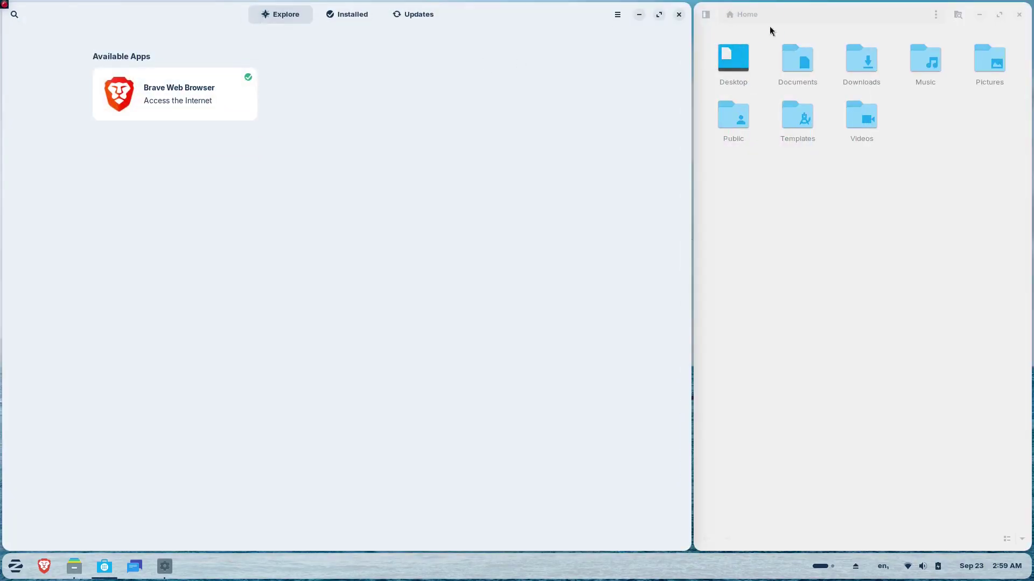
pyautogui.moveTo(769, 26); pyautogui.dragTo(1, 89)
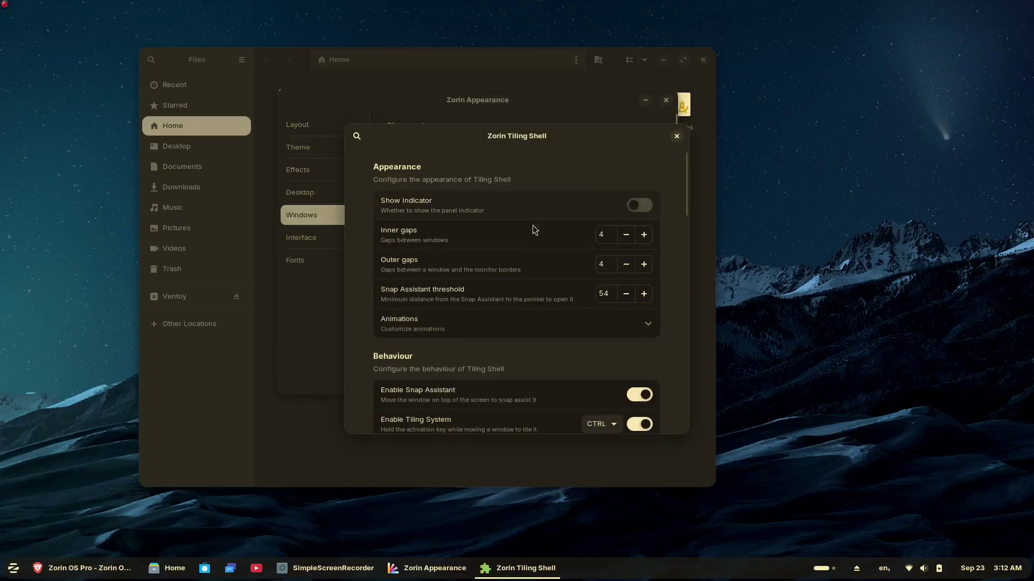
# Review the Zorin Tiling Shell settings for appearance, behaviour, screen edges and window suggestions.
pyautogui.scroll(-15, 496, 225)
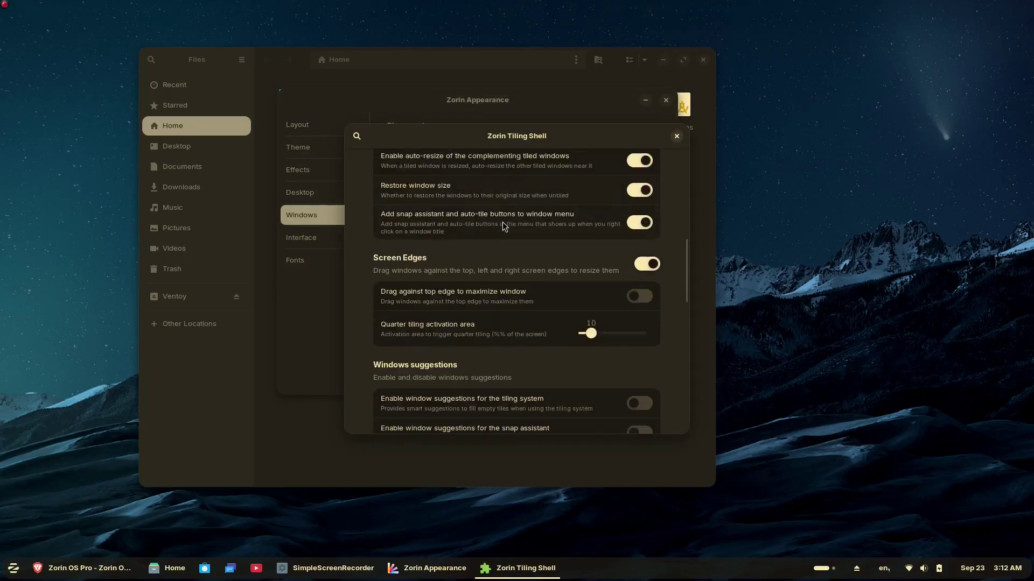
pyautogui.scroll(-5, 505, 225)
pyautogui.scroll(5, 505, 225)
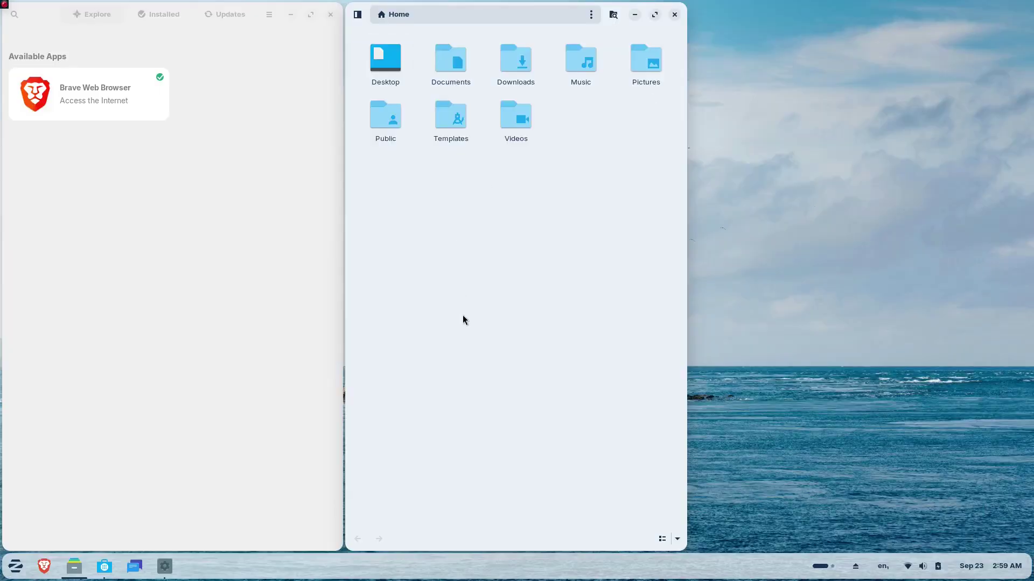
# Search the system for "ter" and launch Terminal.
pyautogui.press('super')
pyautogui.write('ter')
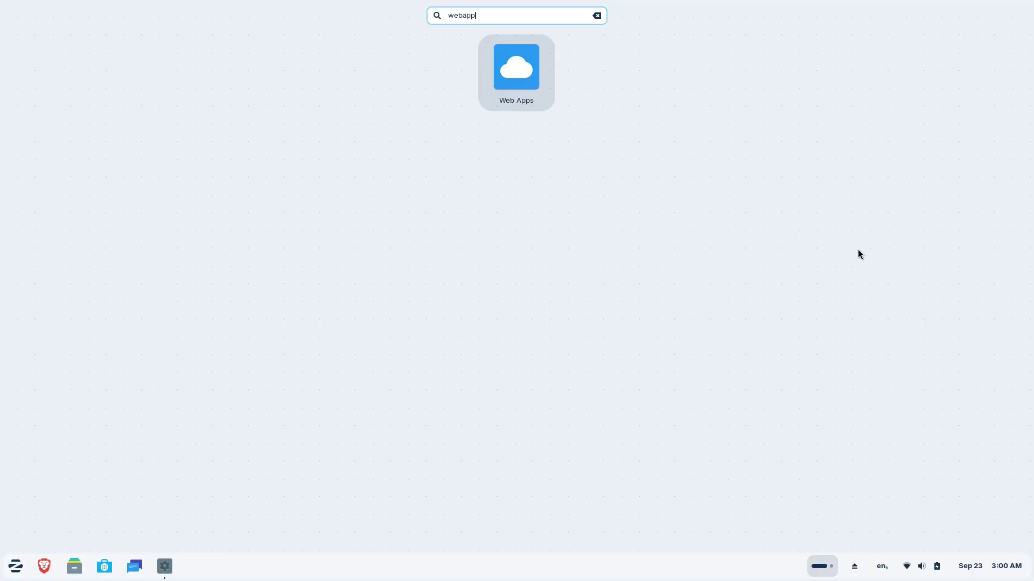
pyautogui.press('Return')
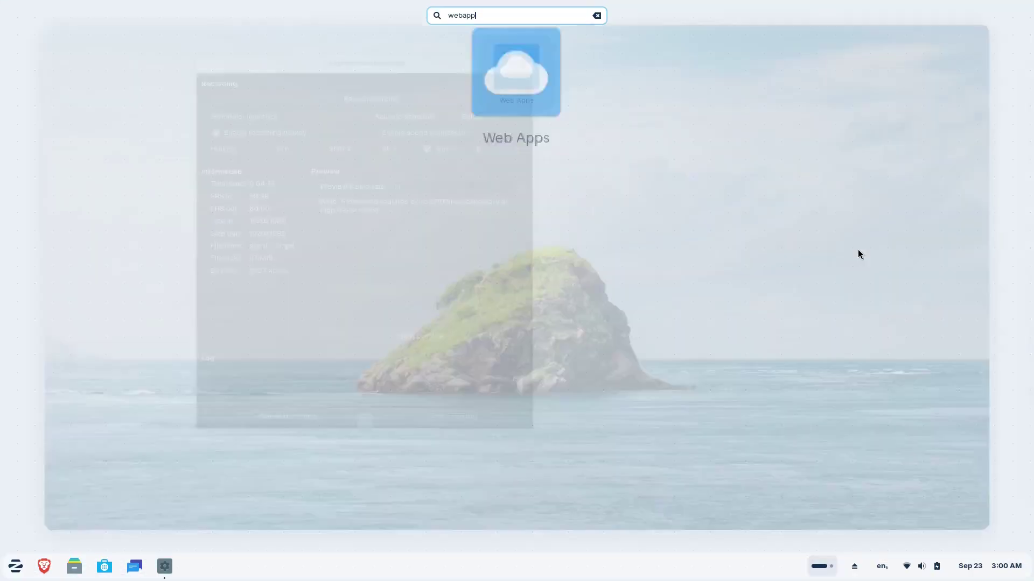
# Add a web app in Web Apps named Youtube with the address youtube.com, the web-youtube icon and Brave Browser as its browser.
pyautogui.click(488, 402)
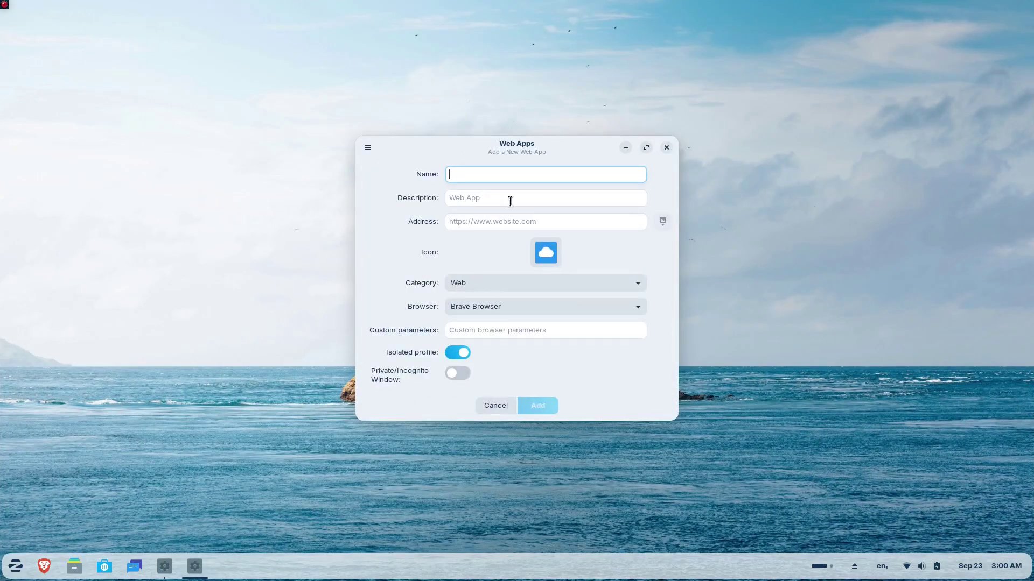
pyautogui.click(490, 222)
pyautogui.write('youtube.com')
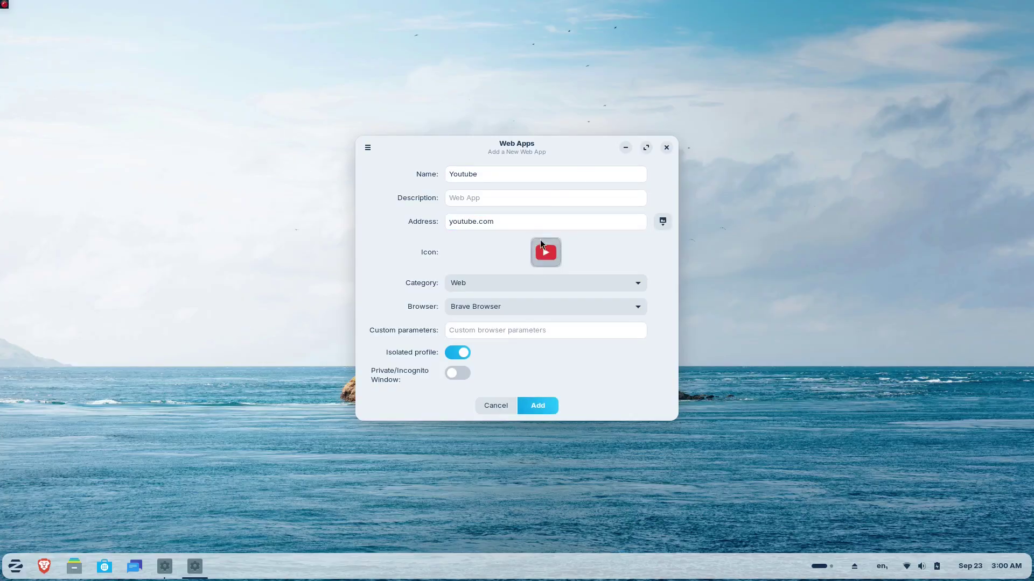
pyautogui.click(541, 240)
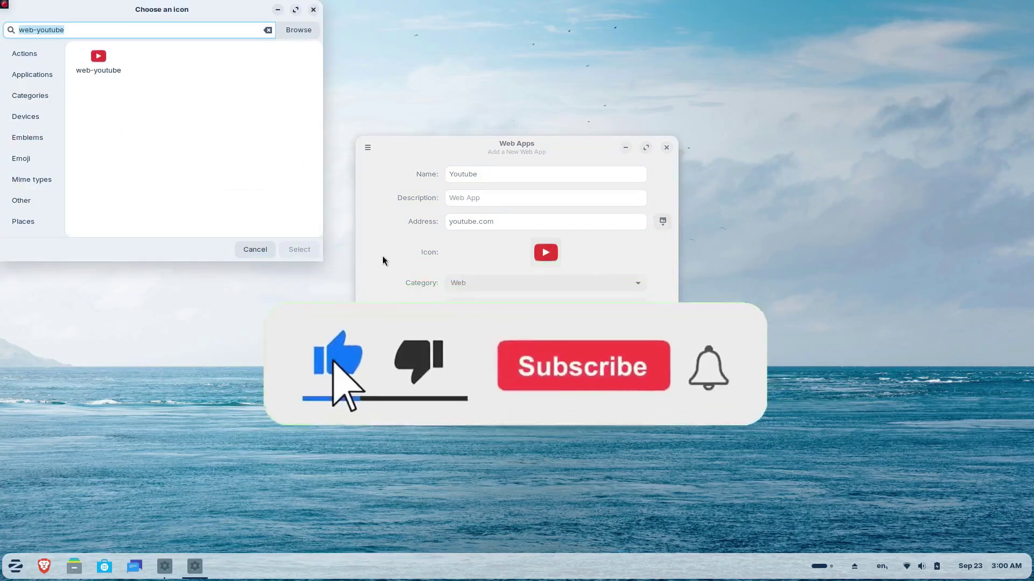
pyautogui.click(261, 248)
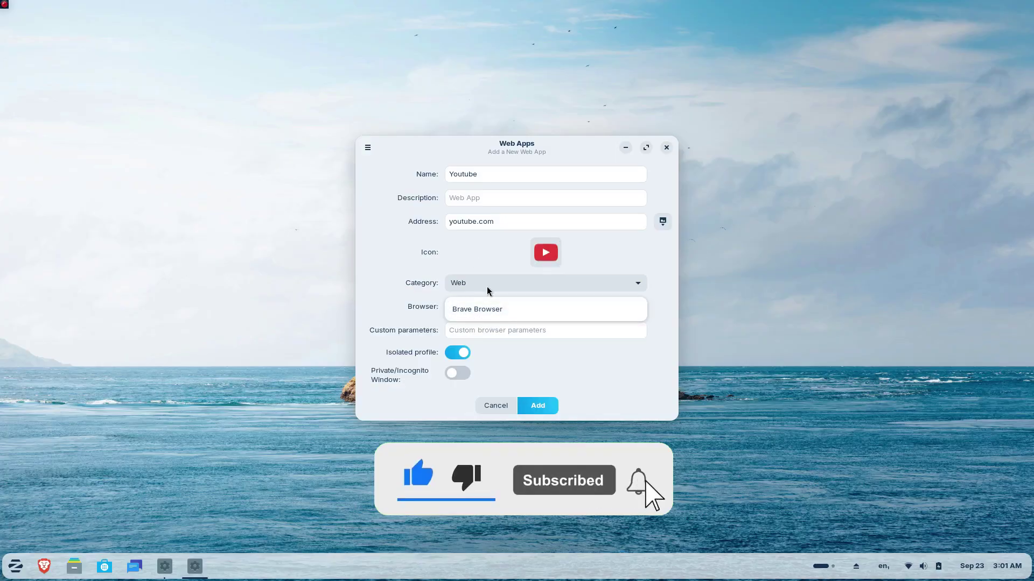
pyautogui.click(536, 405)
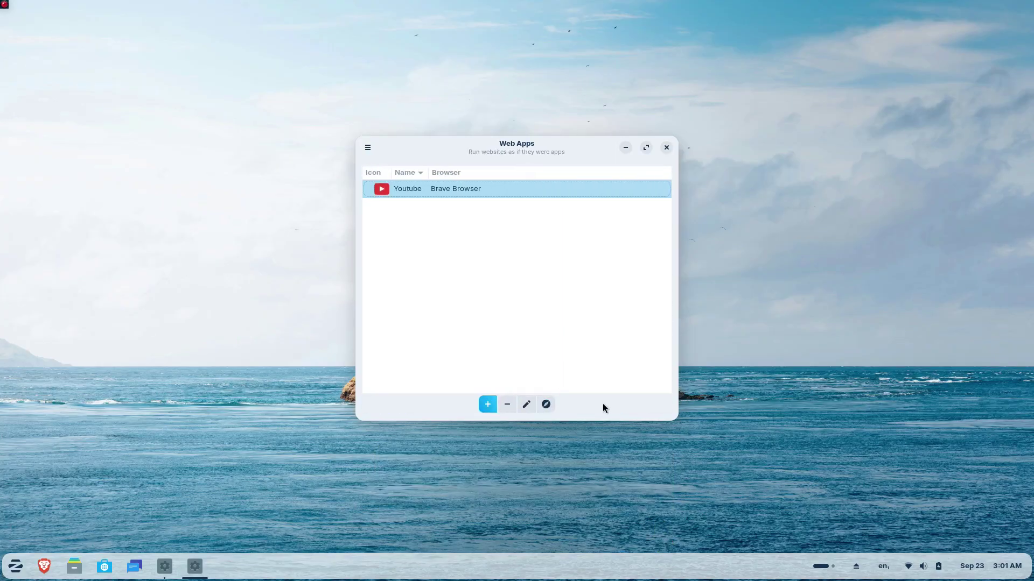
# Close Web Apps and launch the YouTube web app, cancelling the new keyring password request and restoring the window to a smaller size.
pyautogui.click(666, 148)
pyautogui.press('super')
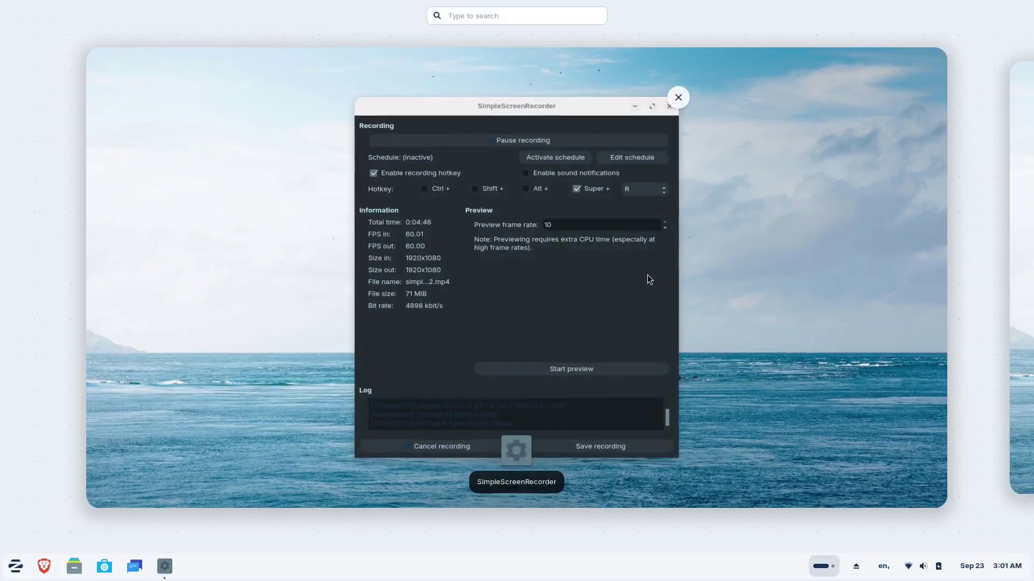
pyautogui.write('you')
pyautogui.press('Return')
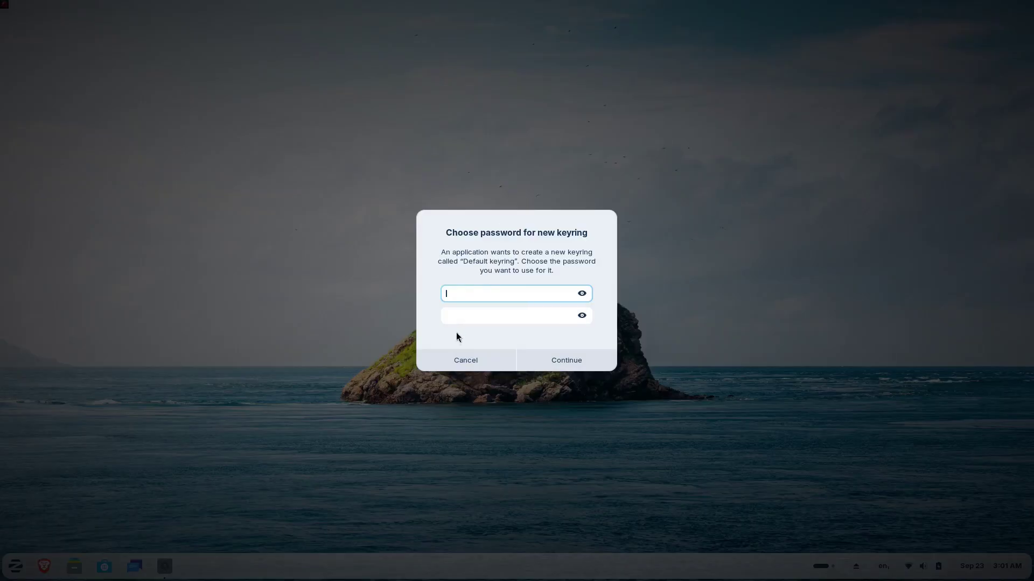
pyautogui.click(461, 356)
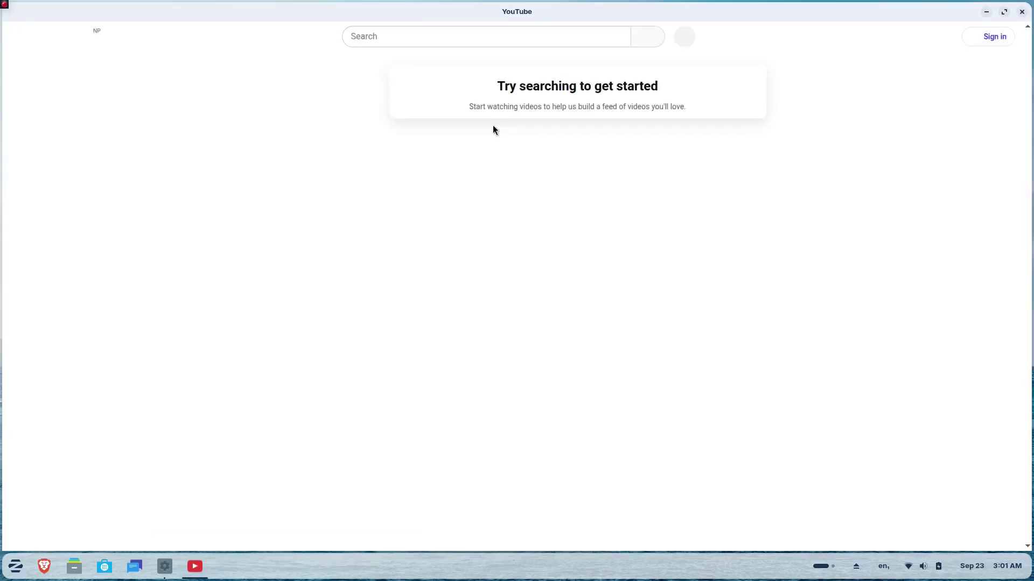
pyautogui.moveTo(890, 11); pyautogui.dragTo(737, 62)
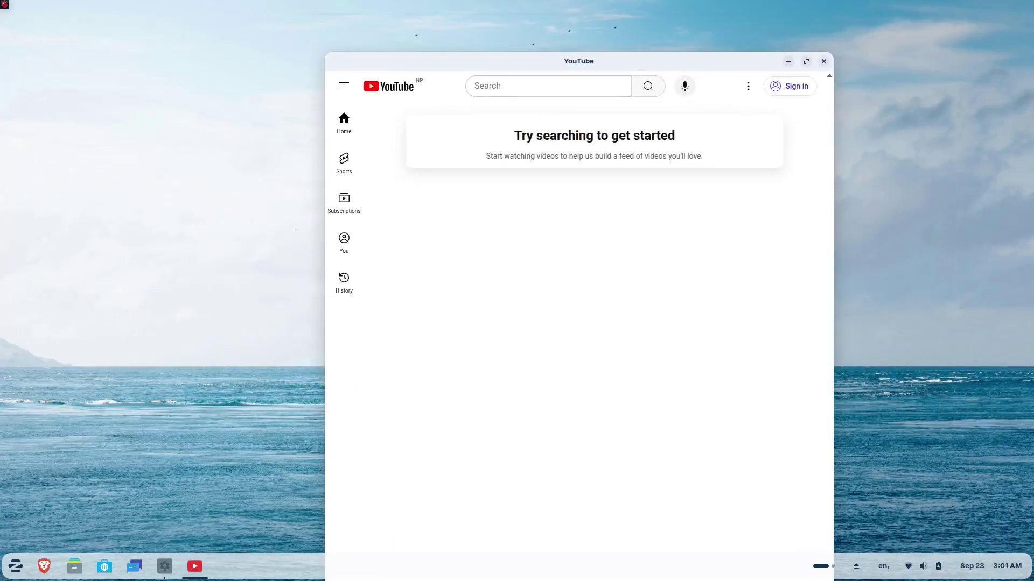
# Pin the YouTube web app to the dash and close its window.
pyautogui.rightClick(202, 563)
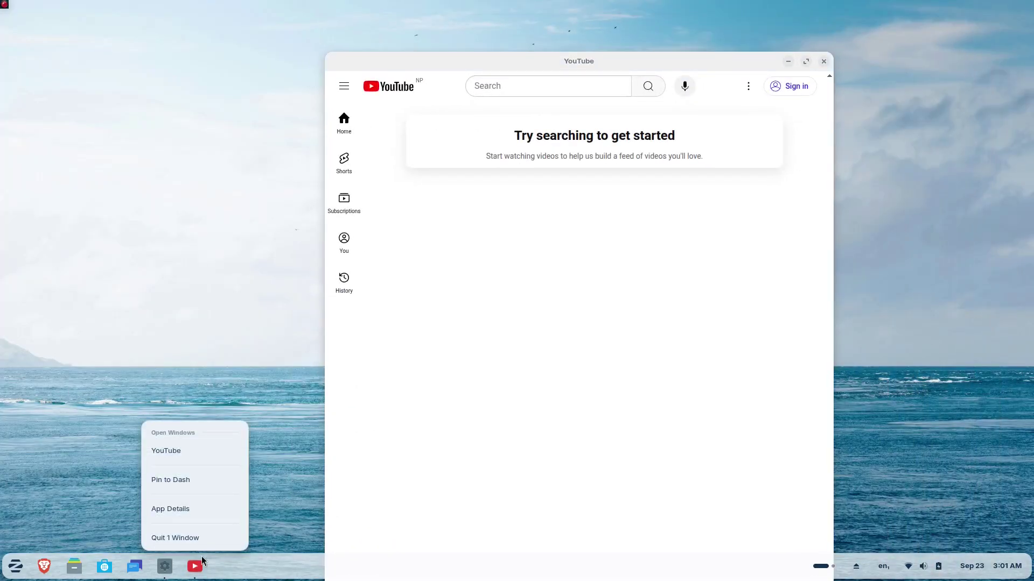
pyautogui.click(196, 480)
pyautogui.click(823, 62)
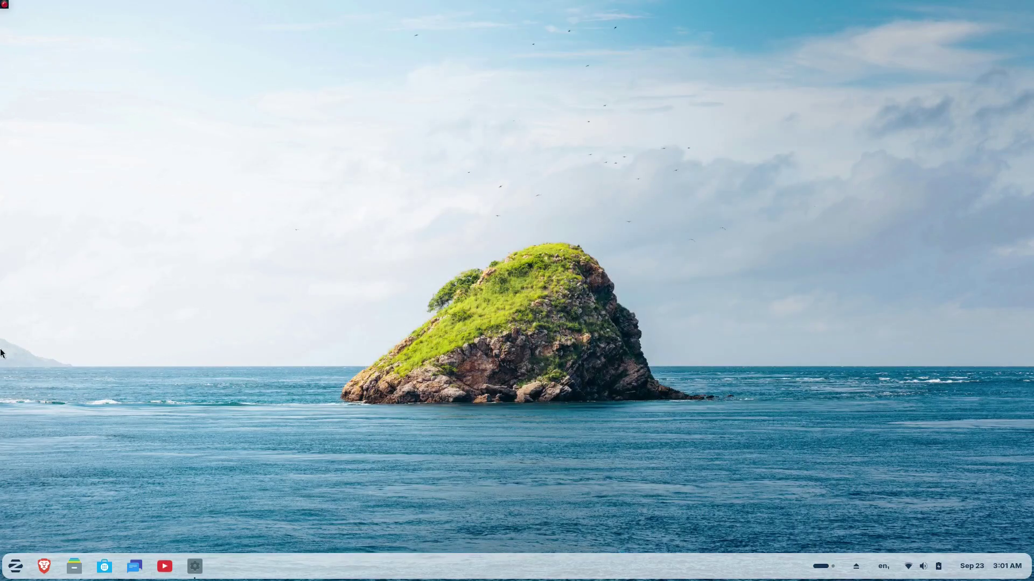
# Open Files and examine the date, file type and Full Text or File Name filters for searching the current folder.
pyautogui.click(75, 566)
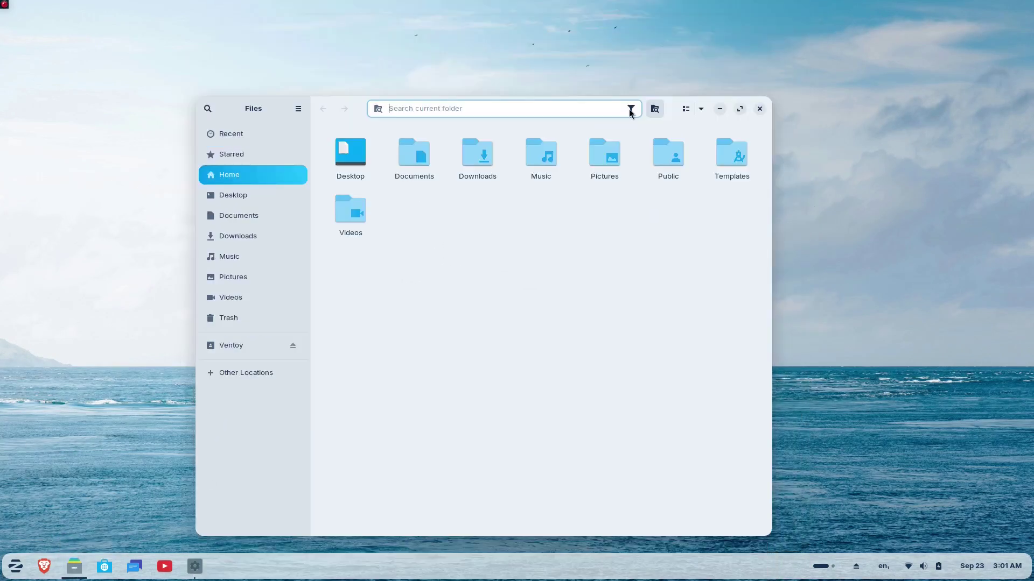
pyautogui.click(631, 108)
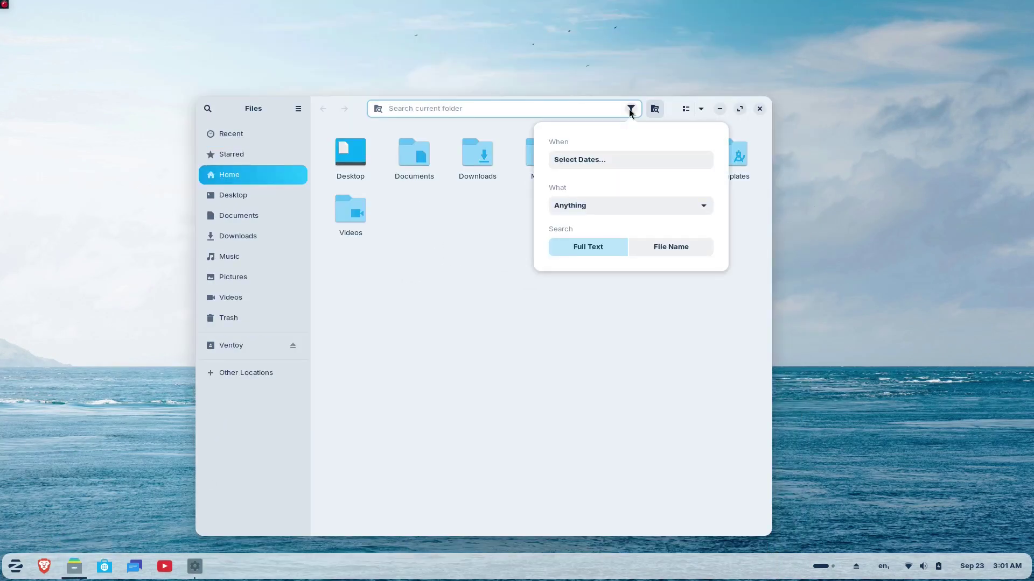
pyautogui.click(589, 160)
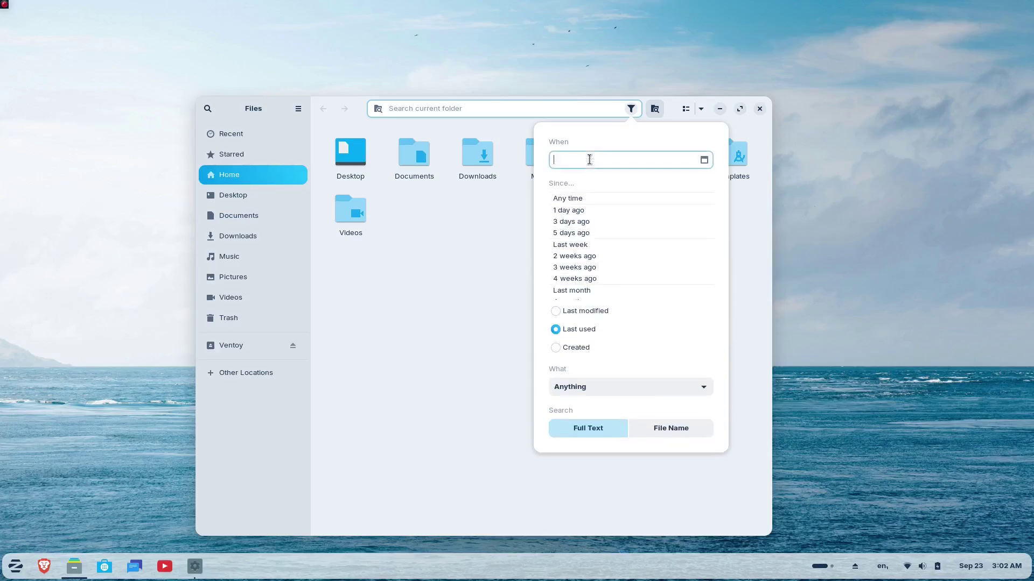
pyautogui.click(587, 387)
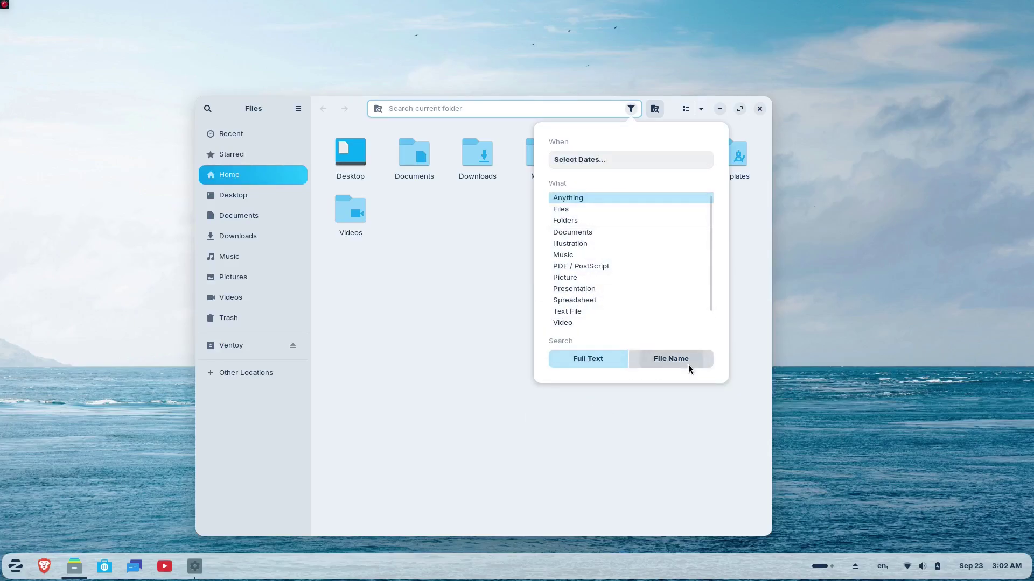
pyautogui.click(633, 107)
pyautogui.click(631, 111)
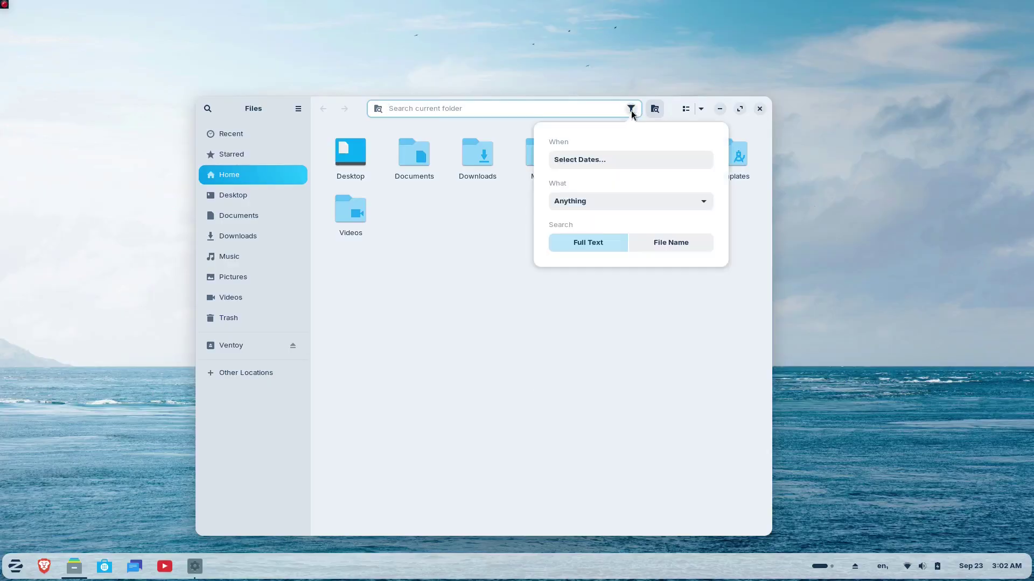
# Open the file type options and the date selection in the Files search filters.
pyautogui.click(696, 198)
pyautogui.click(674, 182)
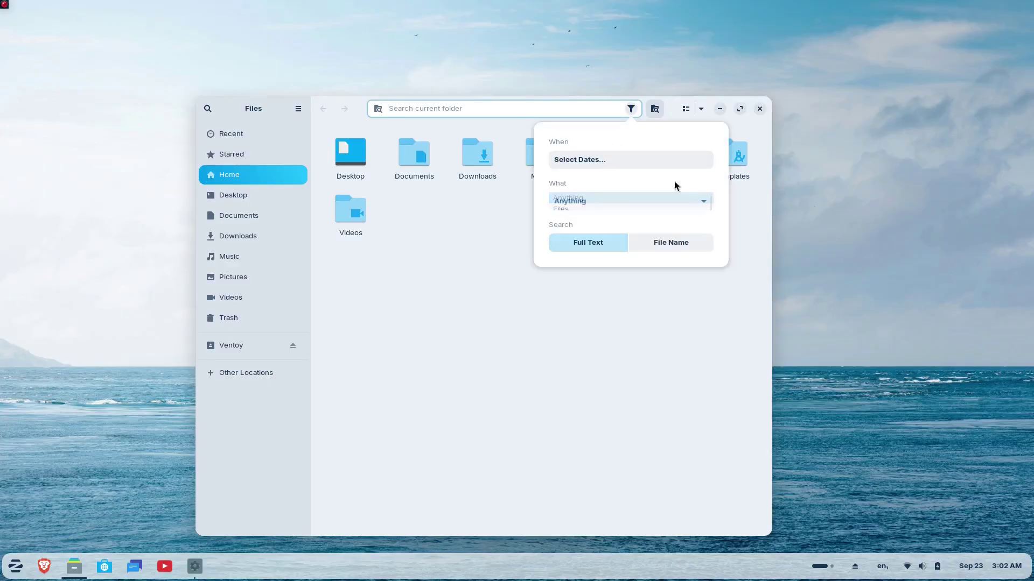
pyautogui.click(626, 162)
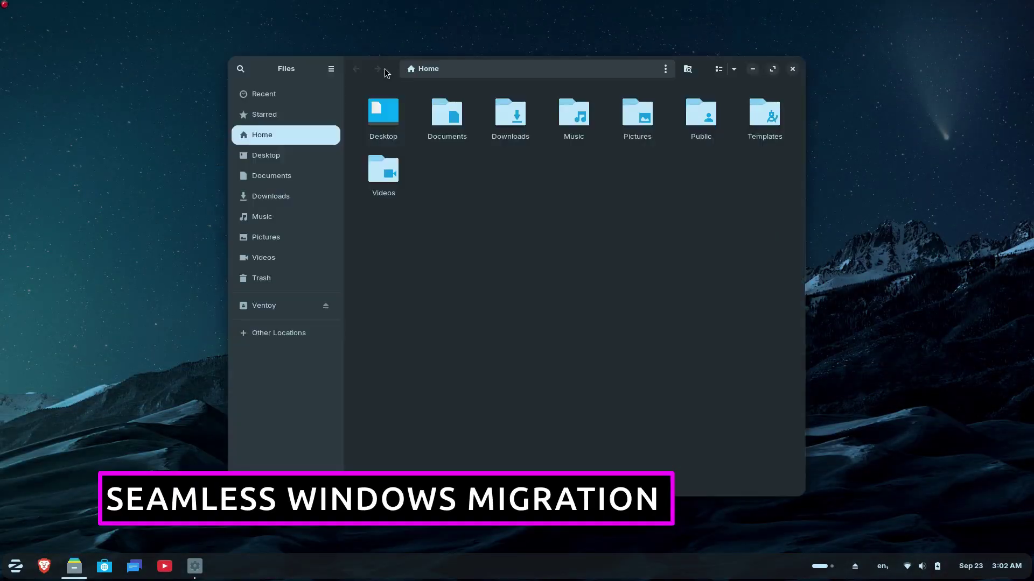
# Reposition the Files window and open the Online Accounts settings by searching for online.
pyautogui.moveTo(384, 69); pyautogui.dragTo(482, 75)
pyautogui.click(20, 568)
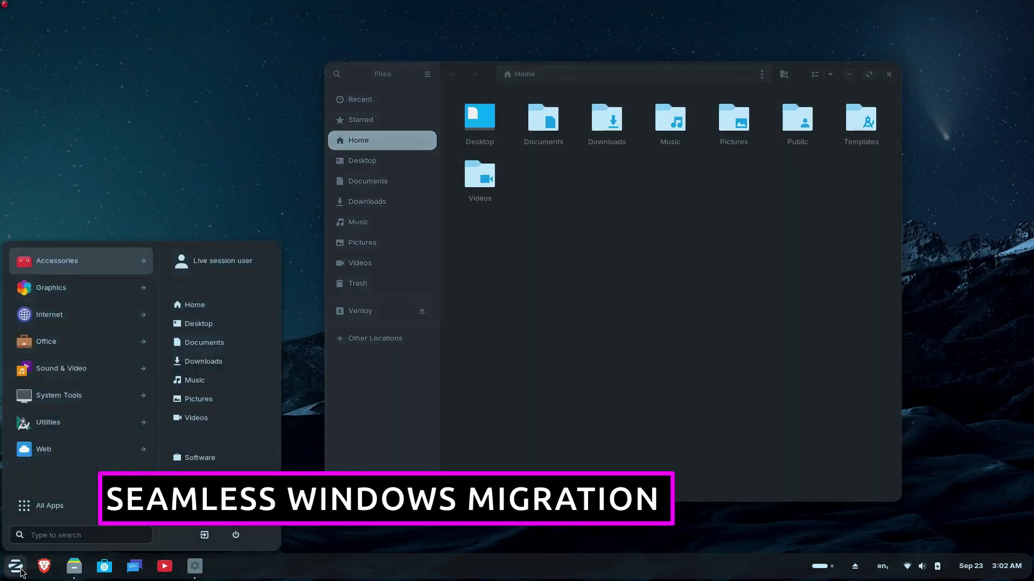
pyautogui.write('online')
pyautogui.press('Return')
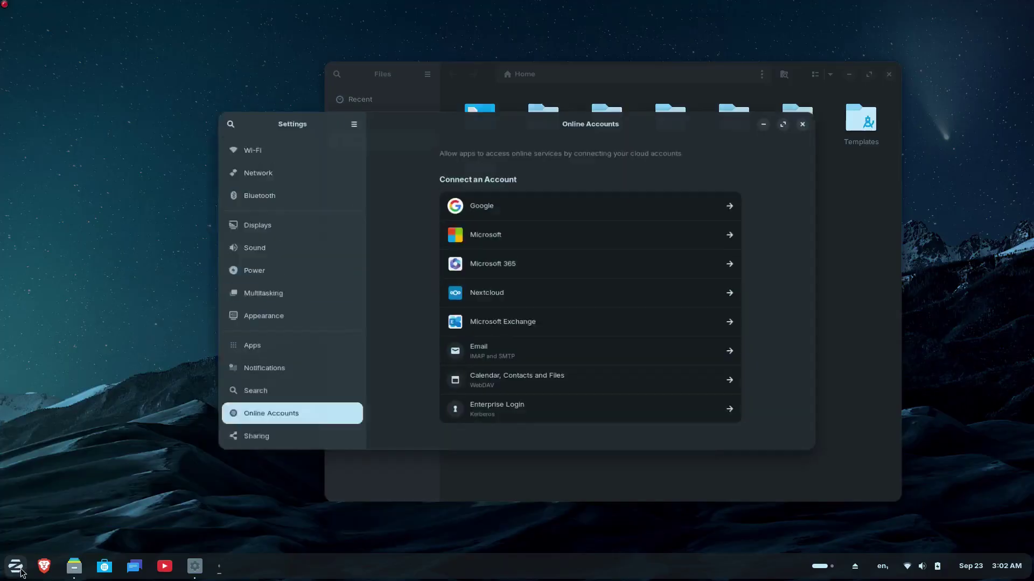
# Open the Google sign-in page from Online Accounts, then close the browser and dismiss the Google Account dialog.
pyautogui.click(538, 200)
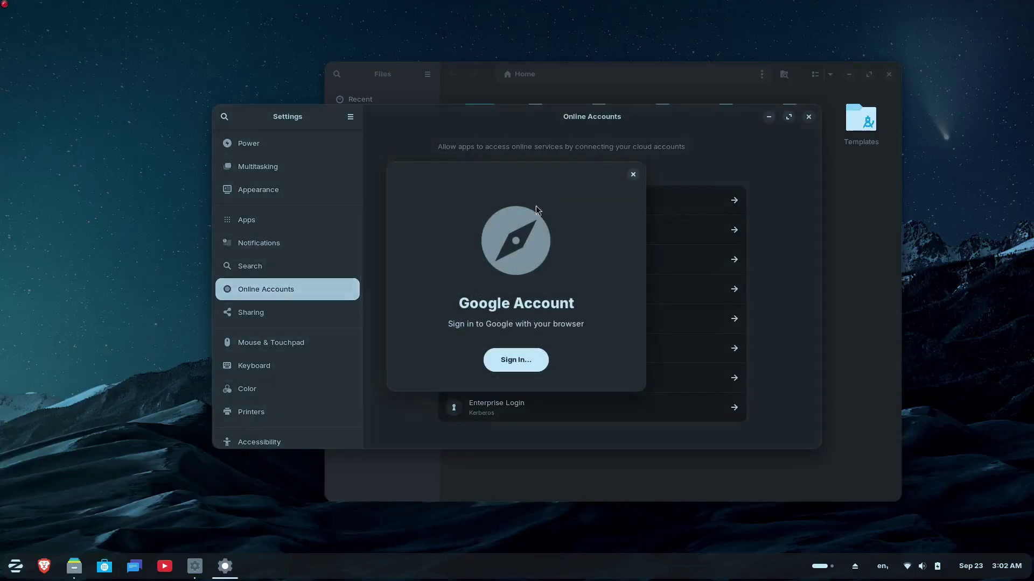
pyautogui.click(524, 364)
pyautogui.moveTo(348, 73); pyautogui.dragTo(460, 75)
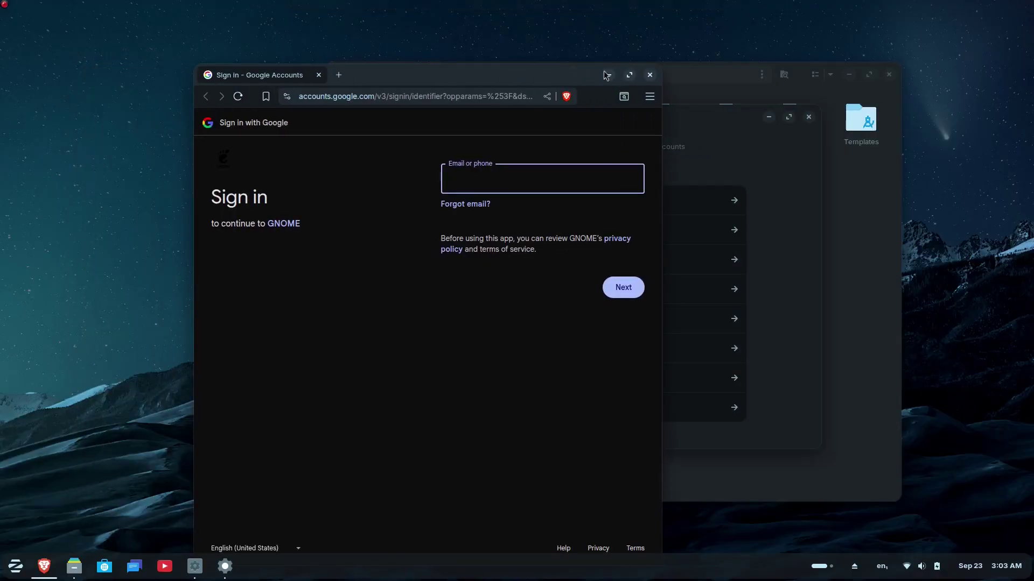
pyautogui.click(649, 75)
pyautogui.click(633, 175)
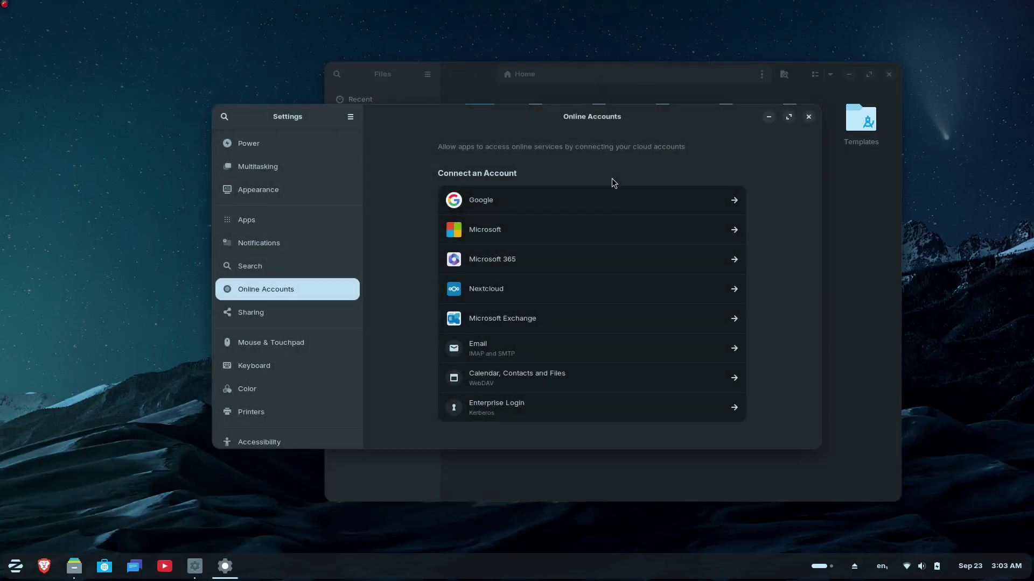
# Open the Microsoft account sign-in page full screen, restore its window, close all browser tabs and dismiss the Microsoft Account dialog.
pyautogui.click(530, 230)
pyautogui.click(515, 360)
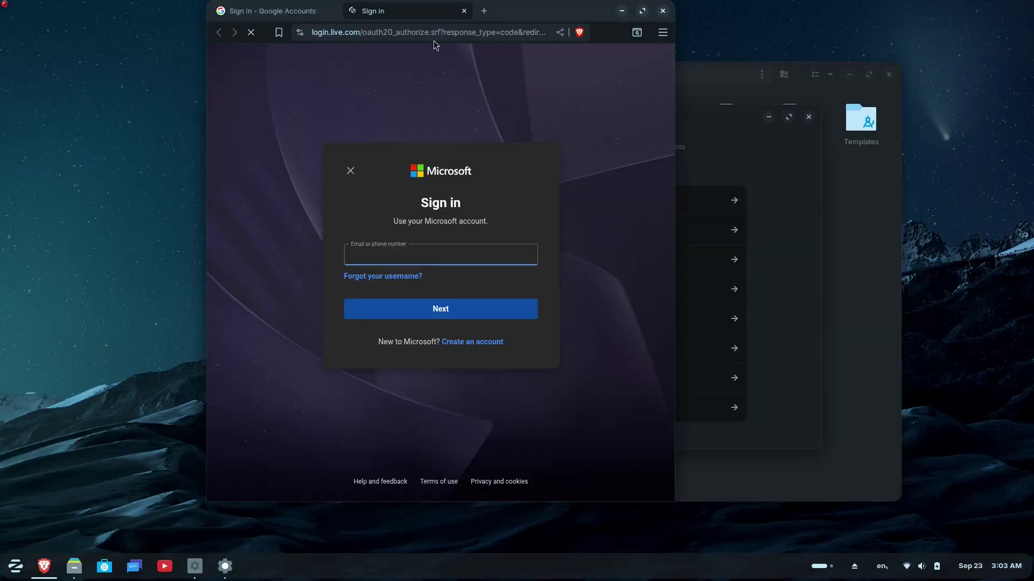
pyautogui.moveTo(533, 11); pyautogui.dragTo(532, 7)
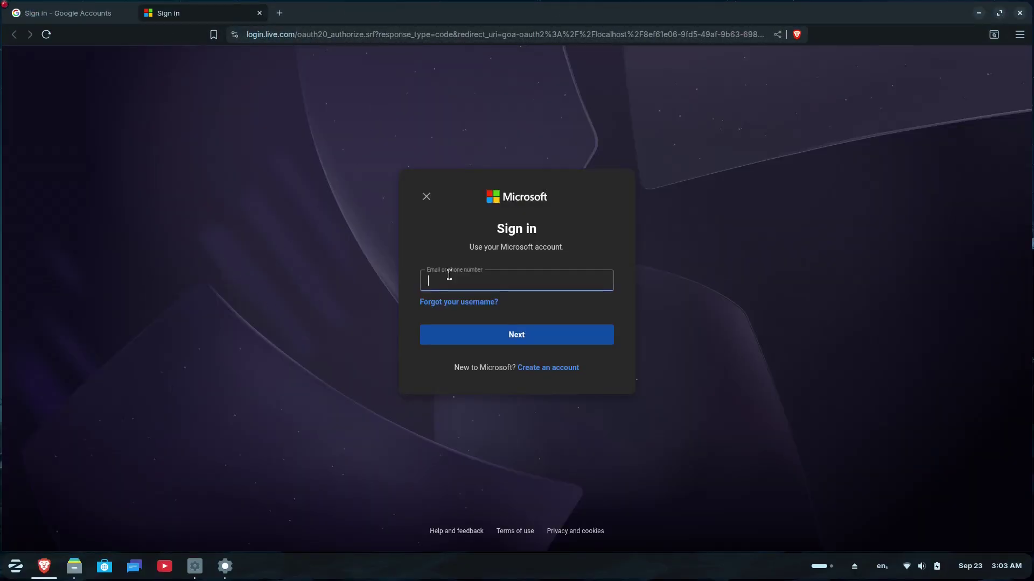
pyautogui.moveTo(770, 21); pyautogui.dragTo(644, 53)
pyautogui.click(751, 51)
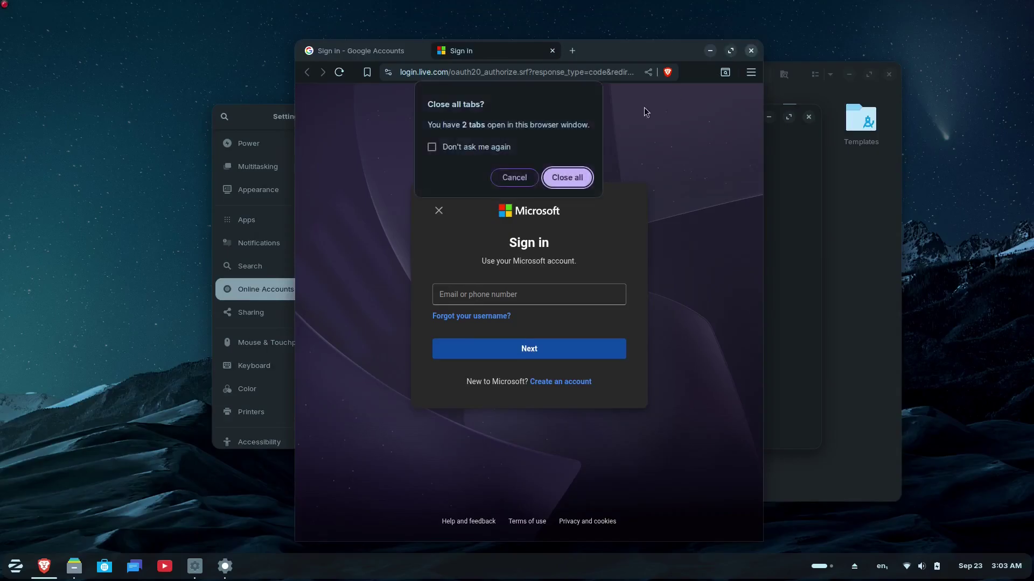
pyautogui.click(485, 151)
pyautogui.click(567, 177)
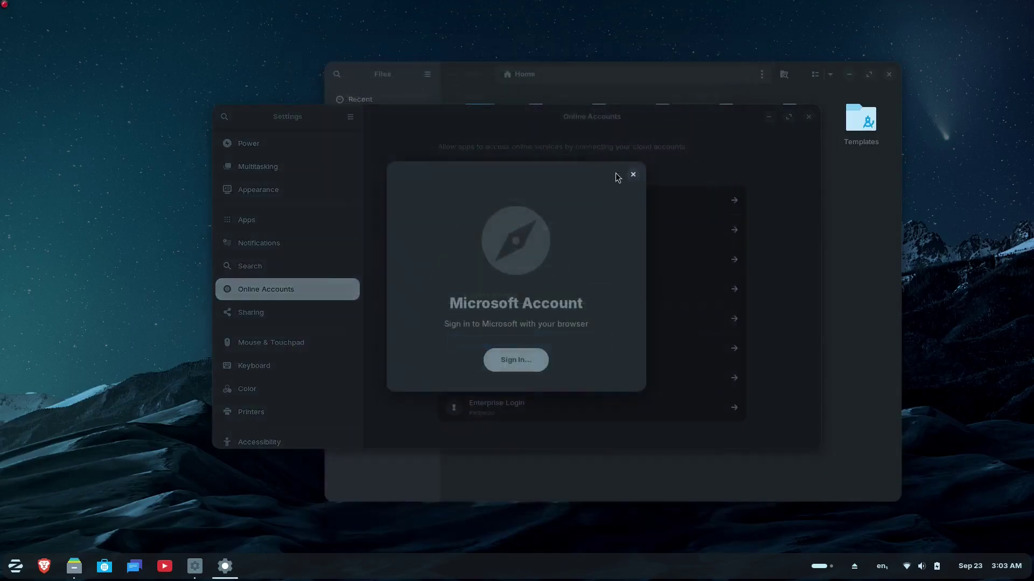
pyautogui.click(632, 174)
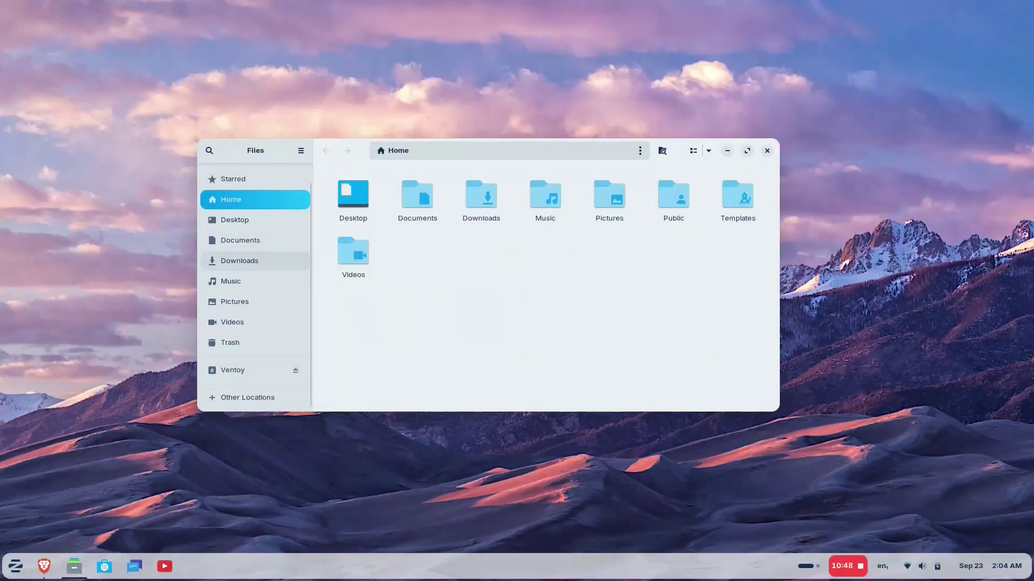
# Run rufus-4.9.exe from Downloads and open the page of its suggested alternative Popsicle in Software, closing Software and retrying once.
pyautogui.click(239, 261)
pyautogui.doubleClick(353, 199)
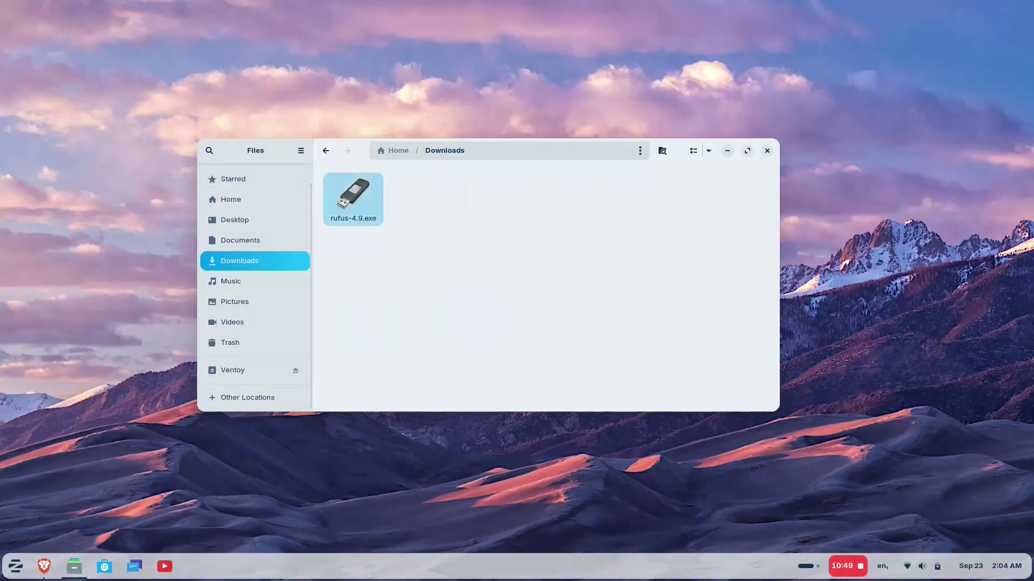
pyautogui.moveTo(516, 219); pyautogui.dragTo(501, 175)
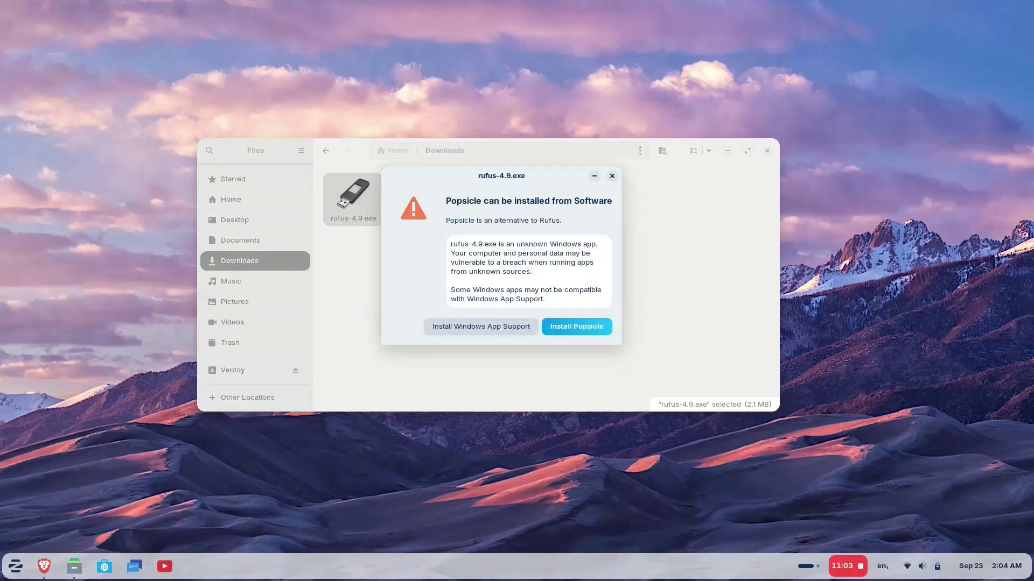
pyautogui.click(576, 327)
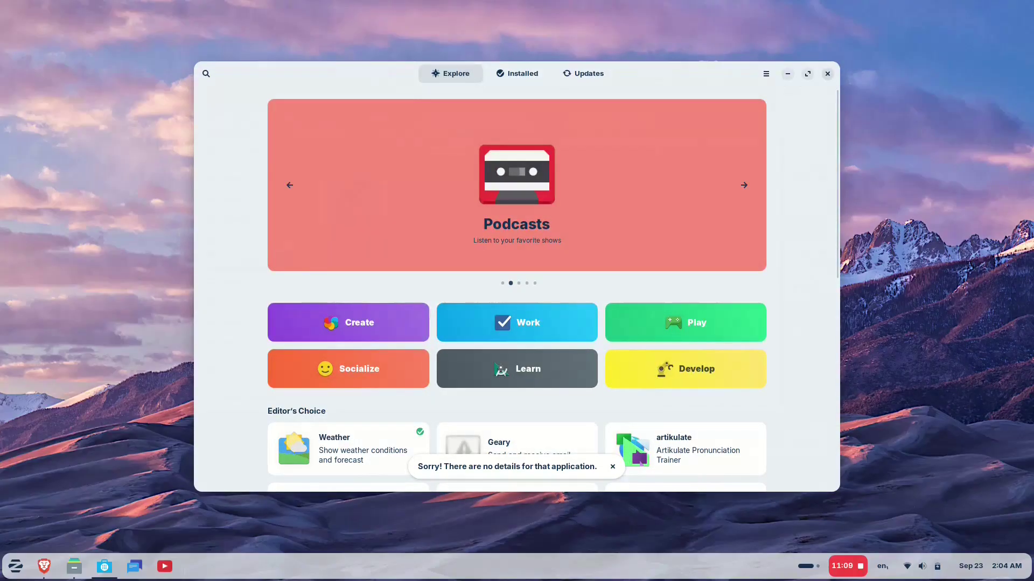
pyautogui.hotkey('alt', 'F4')
pyautogui.press('Return')
pyautogui.press('Return')
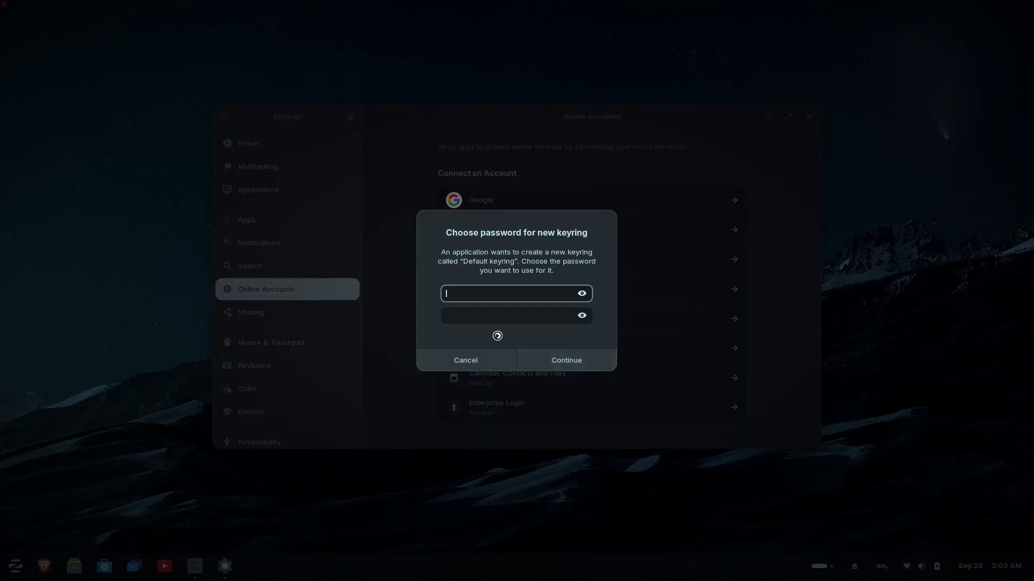
# Return to the browser from Online Accounts and search the web for rufus download.
pyautogui.click(467, 360)
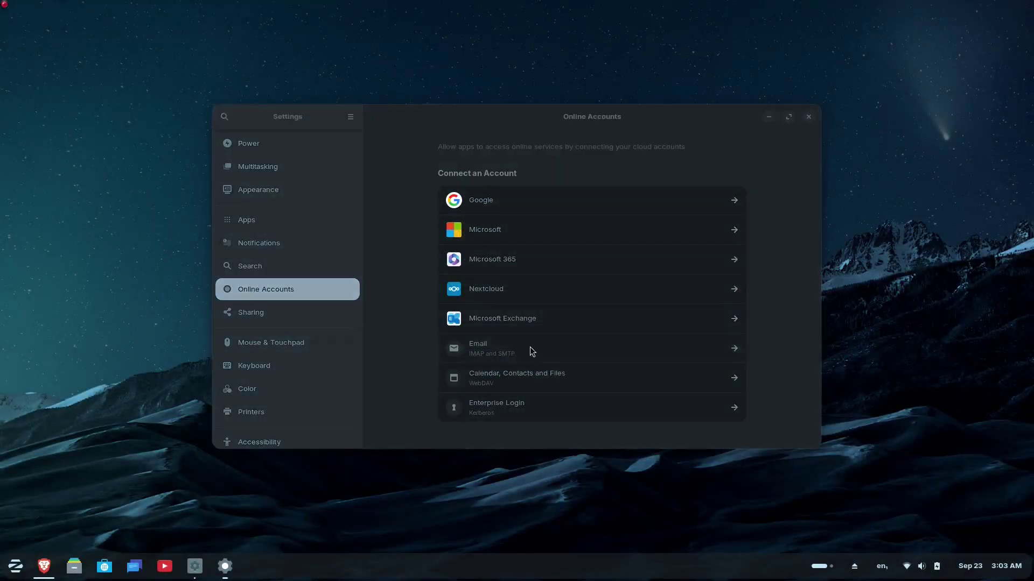
pyautogui.click(493, 230)
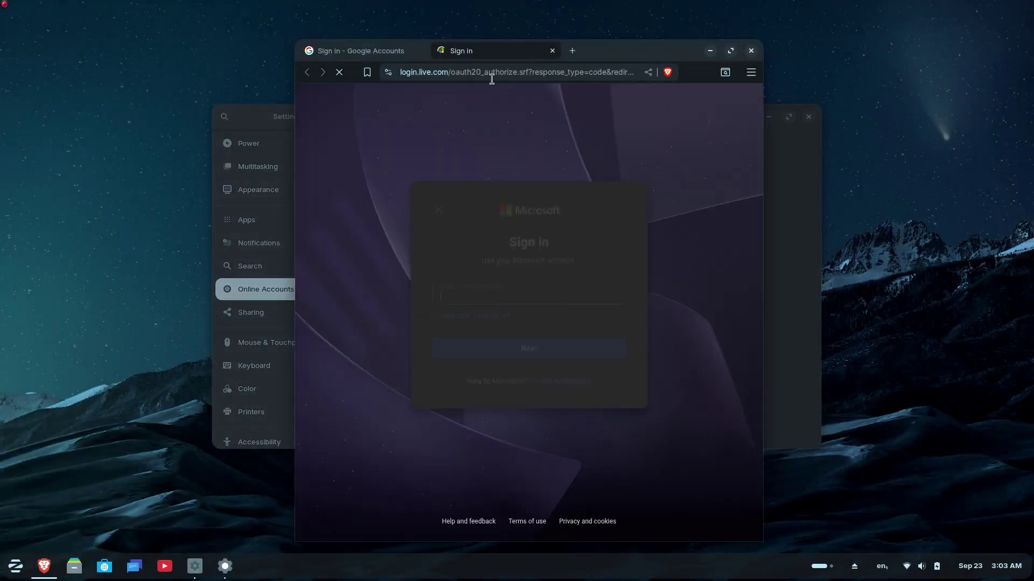
pyautogui.click(491, 78)
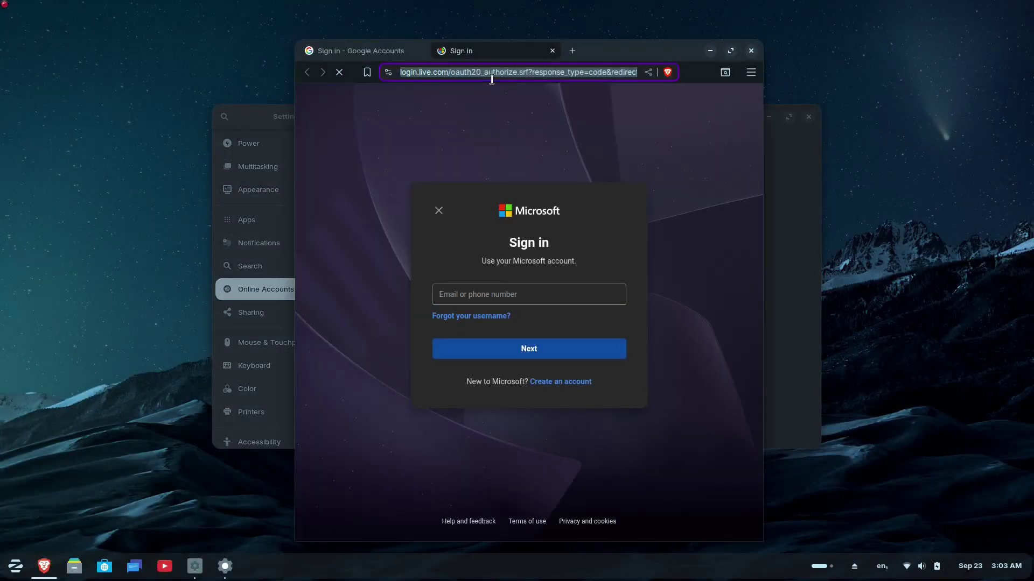
pyautogui.write('rufus')
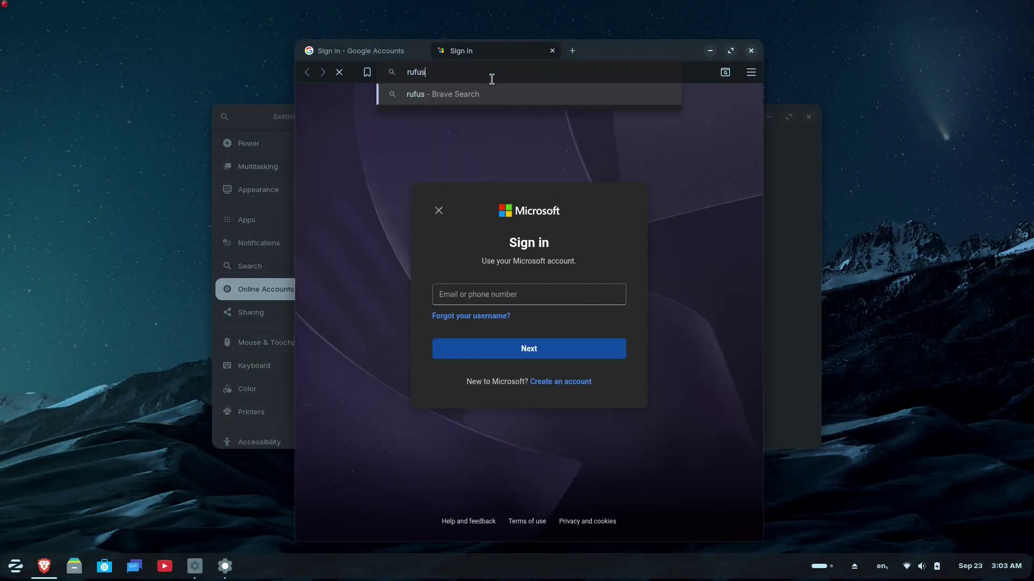
pyautogui.write(' downl')
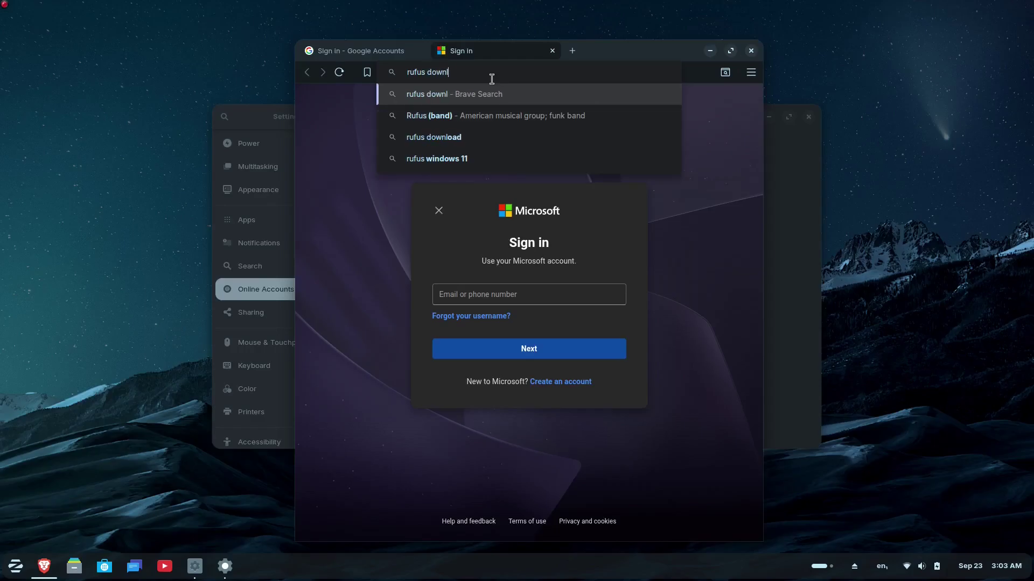
pyautogui.write('oad')
pyautogui.press('Return')
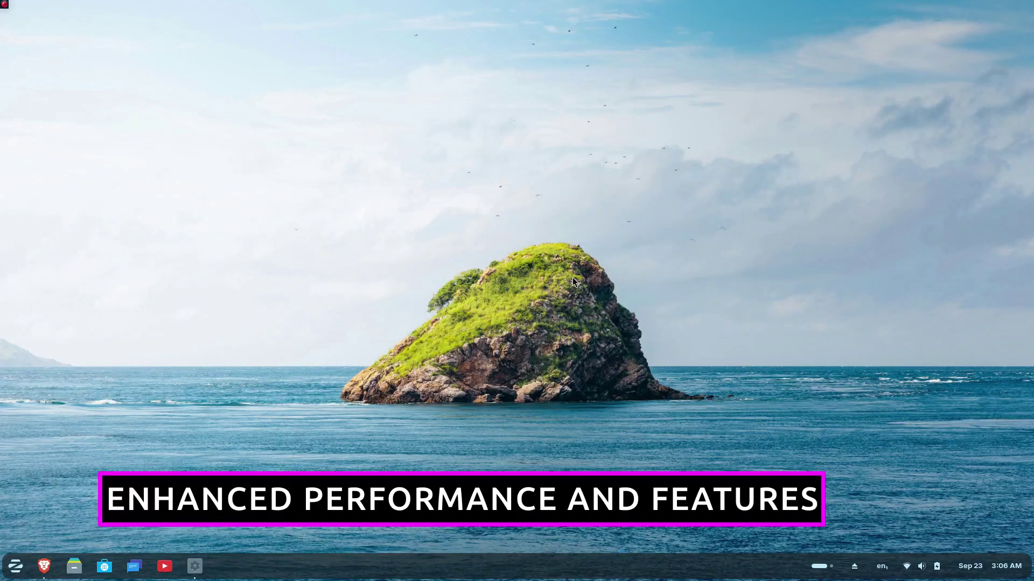
# Open Zorin Appearance and switch the desktop to the layout with a taskbar showing window titles.
pyautogui.click(15, 566)
pyautogui.click(220, 495)
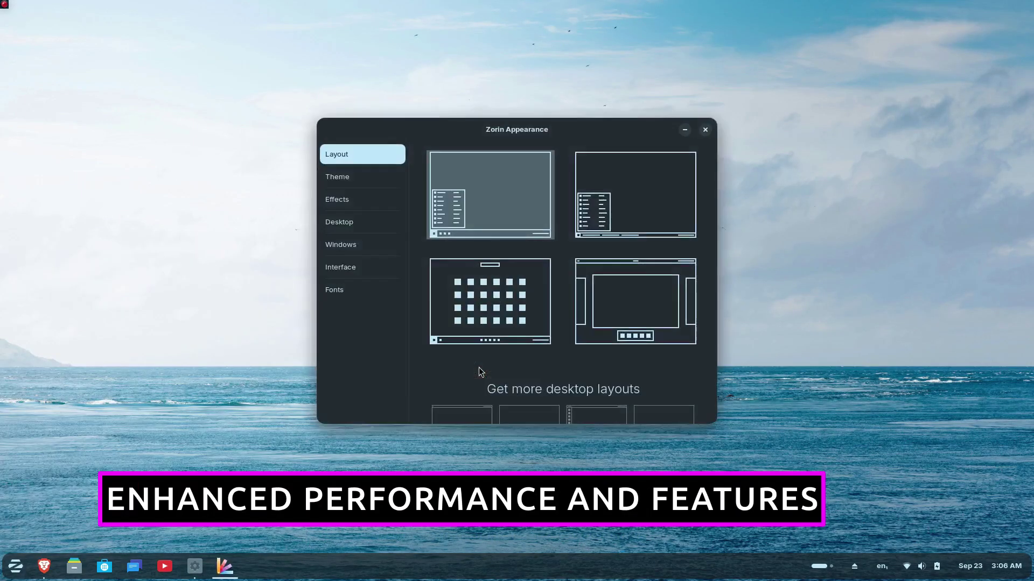
pyautogui.click(578, 161)
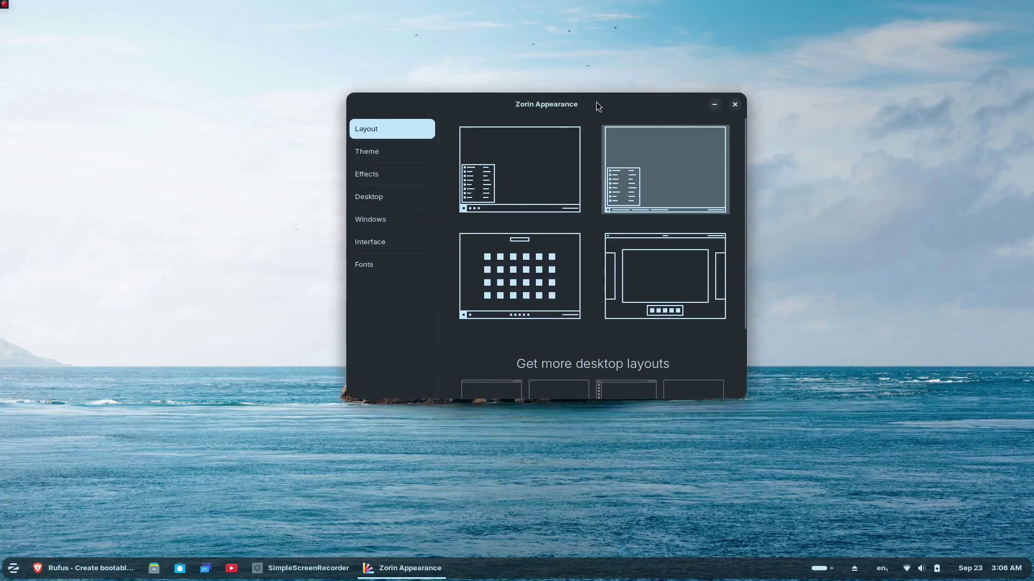
# Examine the start menu, removable drives menu and calendar in the window-title taskbar layout.
pyautogui.click(4, 568)
pyautogui.click(788, 544)
pyautogui.click(854, 569)
pyautogui.click(991, 568)
pyautogui.click(916, 192)
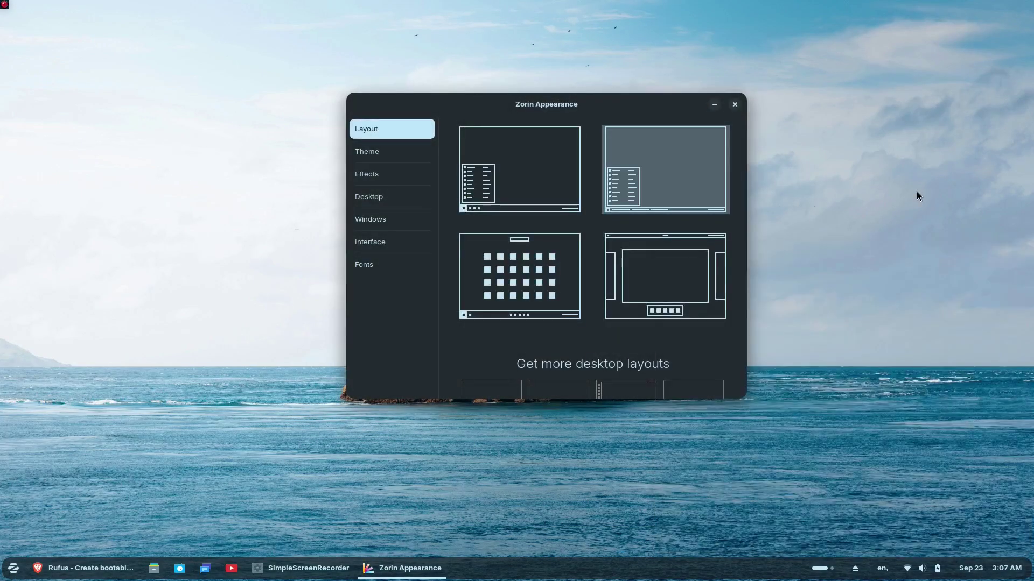
# Switch to the layout with a full-screen app grid and browse both pages of its apps.
pyautogui.click(571, 313)
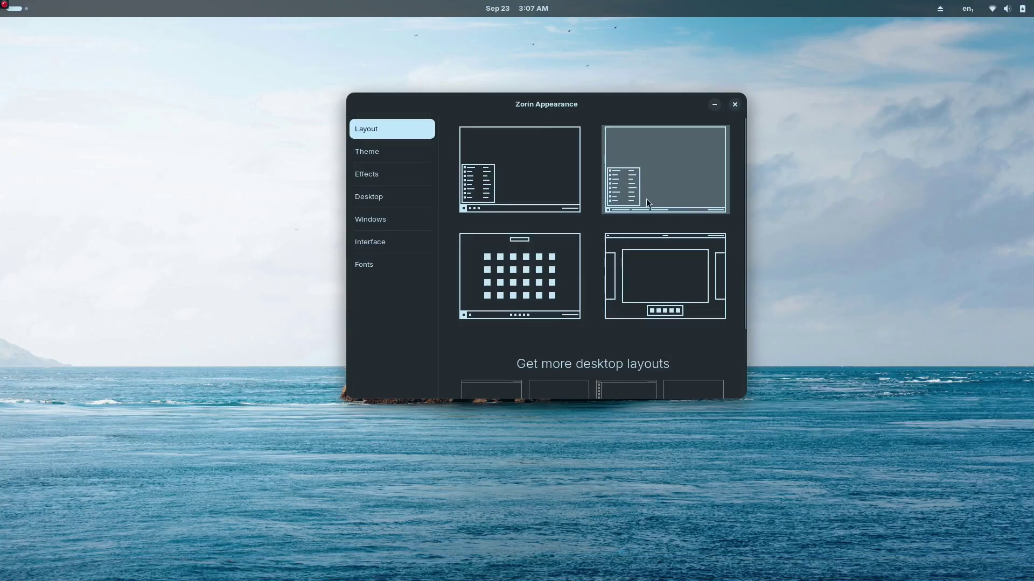
pyautogui.click(20, 574)
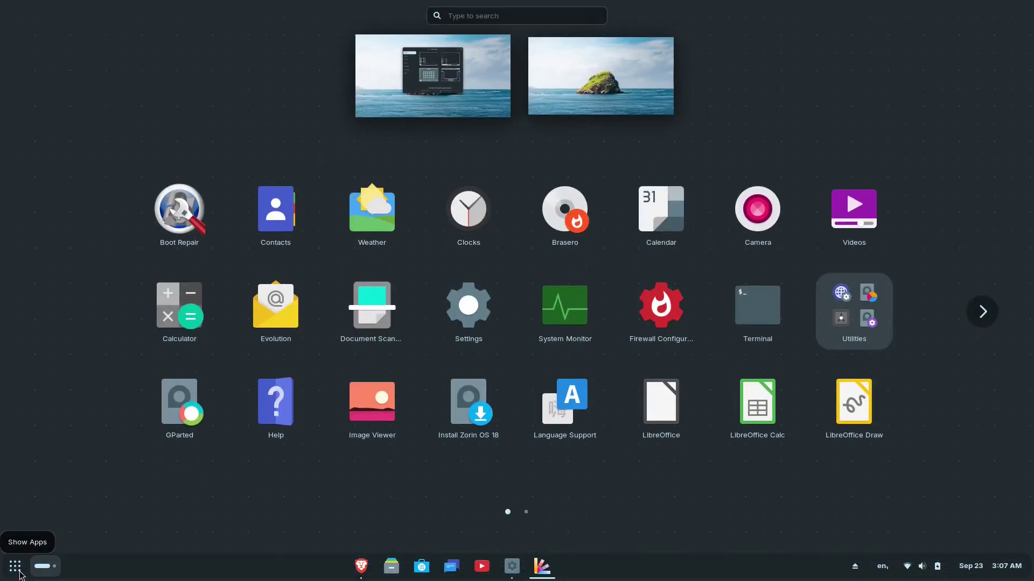
pyautogui.click(19, 574)
pyautogui.click(20, 574)
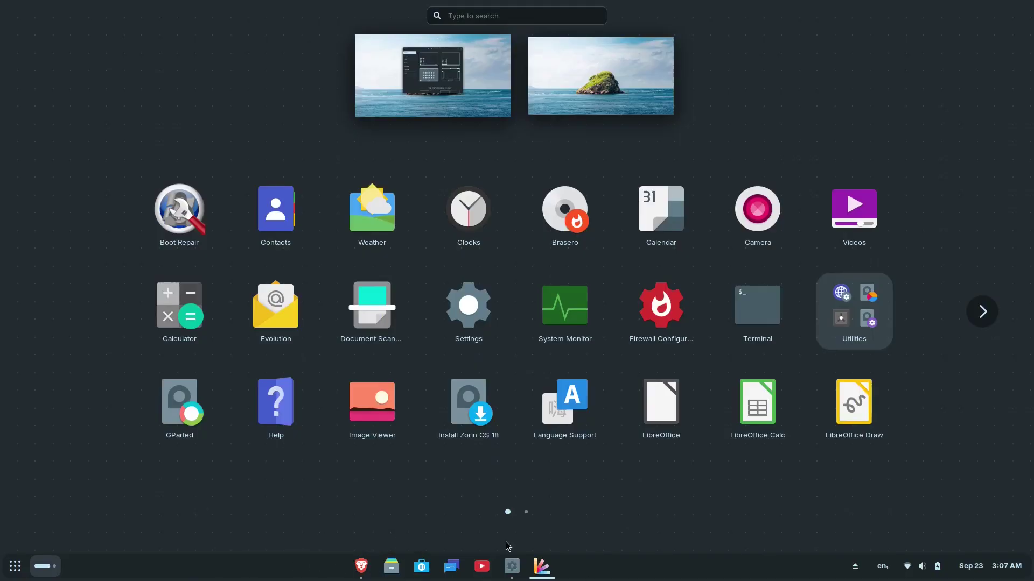
pyautogui.click(526, 512)
pyautogui.click(179, 417)
# Toggle Night Light on and back off in the quick settings, and turn Bluetooth off.
pyautogui.click(934, 562)
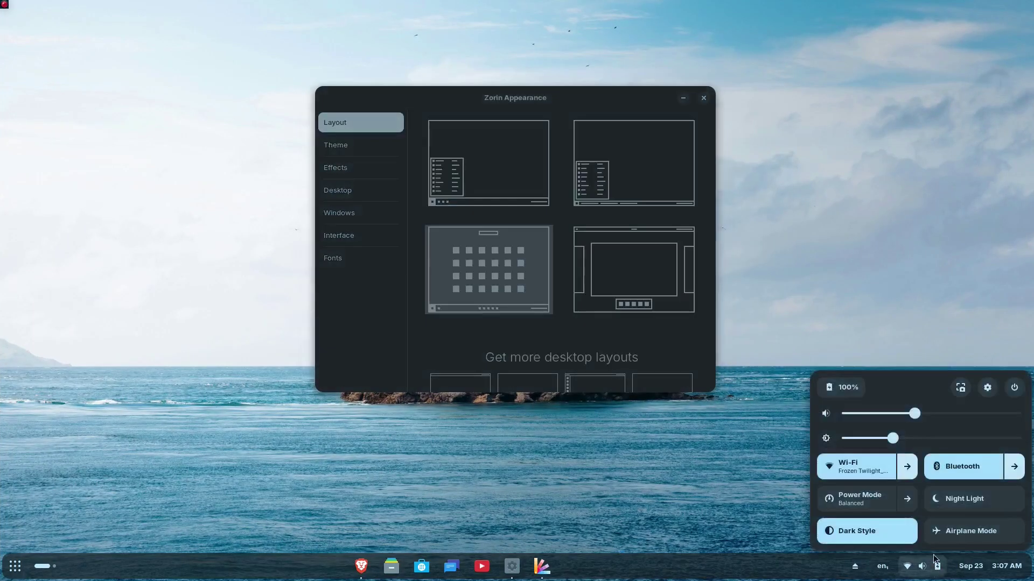
pyautogui.click(958, 494)
pyautogui.click(964, 501)
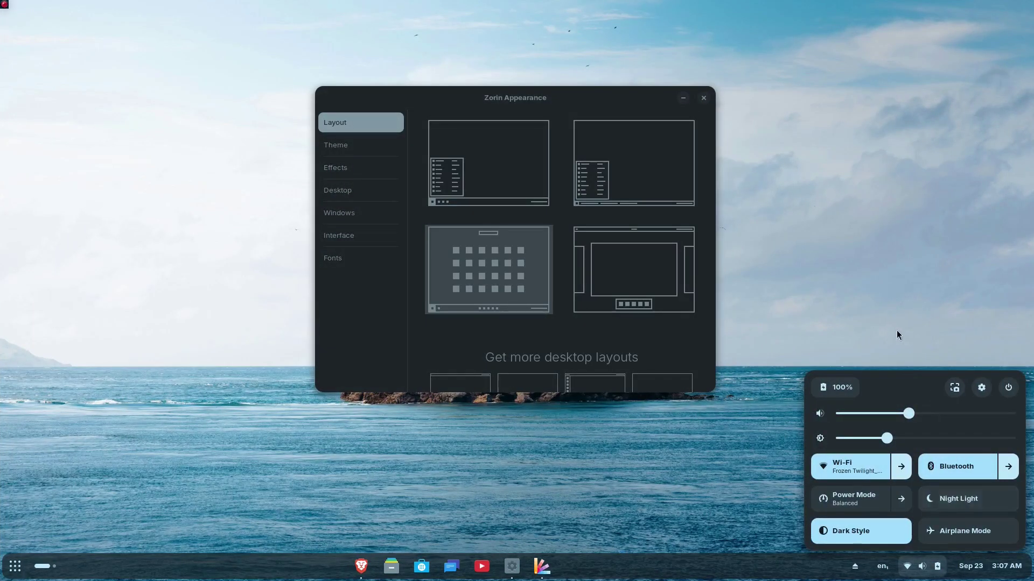
pyautogui.click(965, 468)
pyautogui.click(887, 296)
pyautogui.click(917, 565)
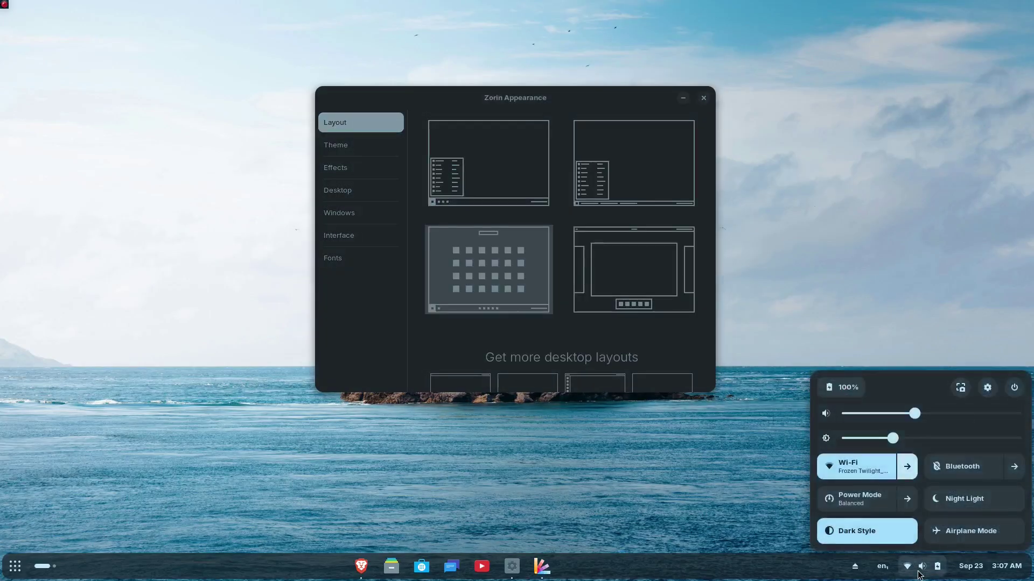
# Examine the calendar, the removable drives menu and the keyboard layout list in the app-grid layout.
pyautogui.click(978, 570)
pyautogui.click(978, 569)
pyautogui.click(854, 566)
pyautogui.click(881, 567)
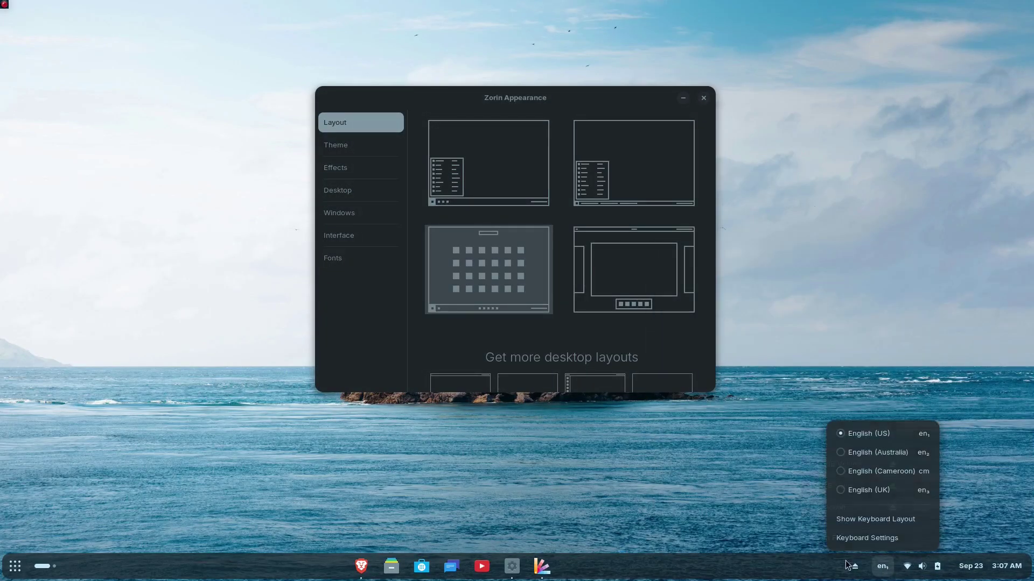
pyautogui.click(748, 495)
# Switch to the layout with a top bar and floating dock, and explore its activities overview, workspaces and app grid.
pyautogui.click(616, 277)
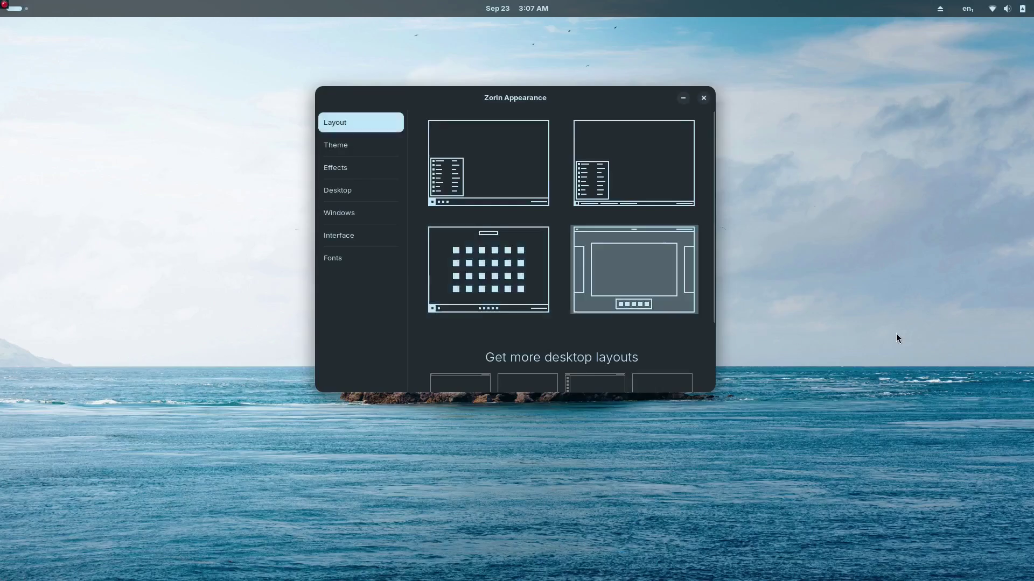
pyautogui.moveTo(1, 6)
pyautogui.click(999, 282)
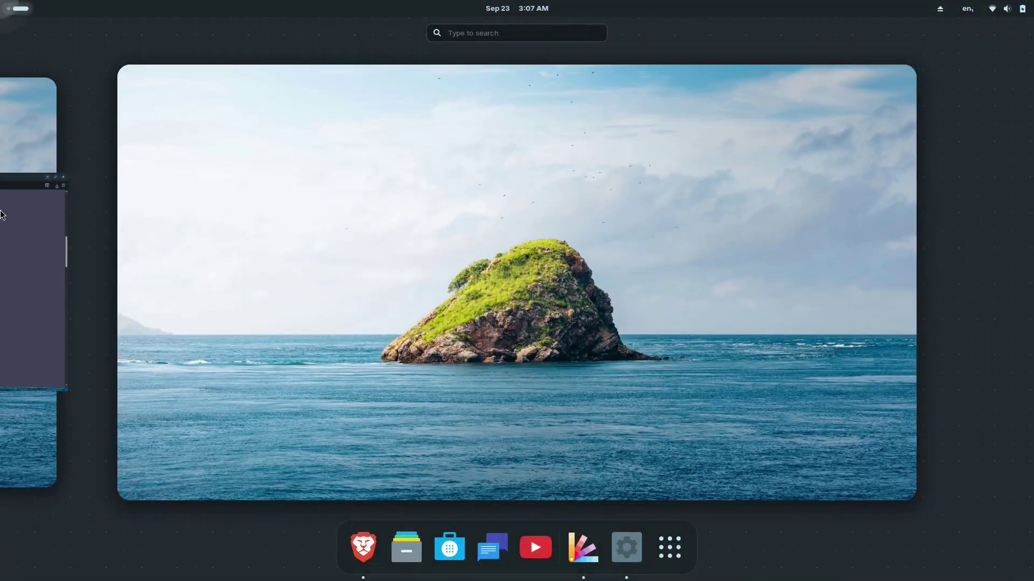
pyautogui.click(2, 212)
pyautogui.click(516, 498)
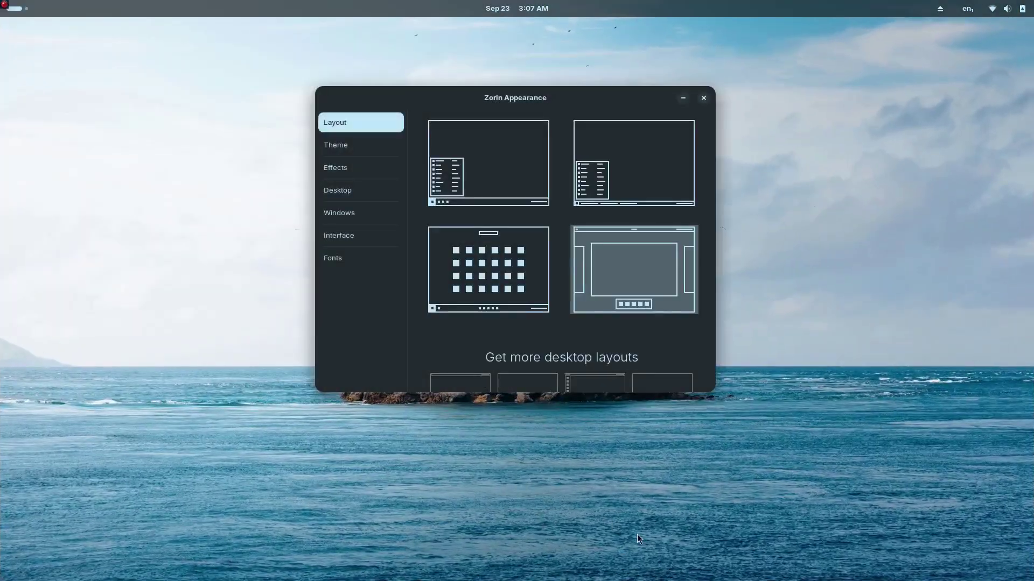
pyautogui.click(669, 546)
pyautogui.click(994, 317)
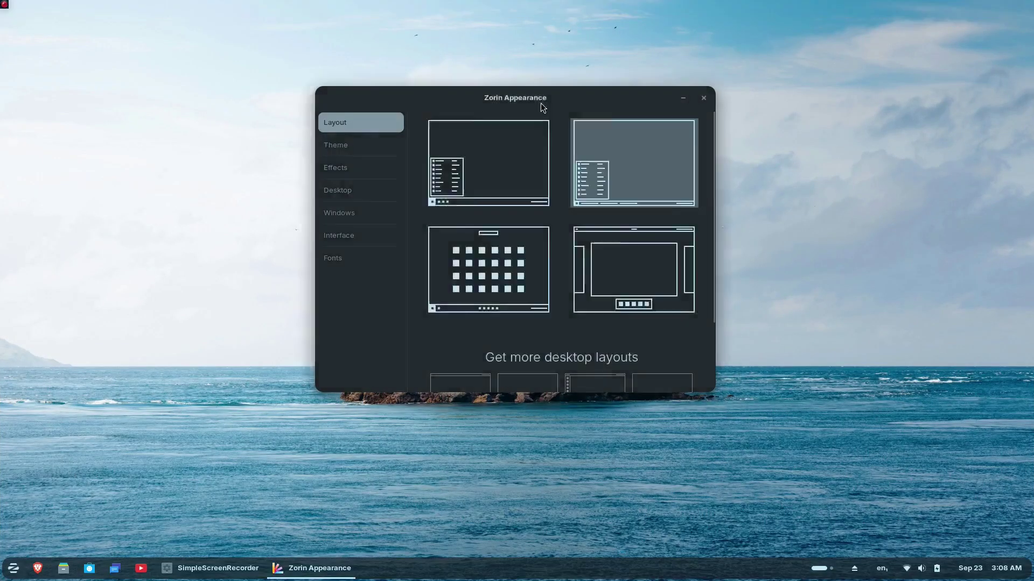
# Switch to the bottom-taskbar layout with labelled open windows, look through the Desktop, Effects, Theme, Windows and Interface settings, and close Zorin Appearance.
pyautogui.moveTo(516, 105); pyautogui.dragTo(497, 101)
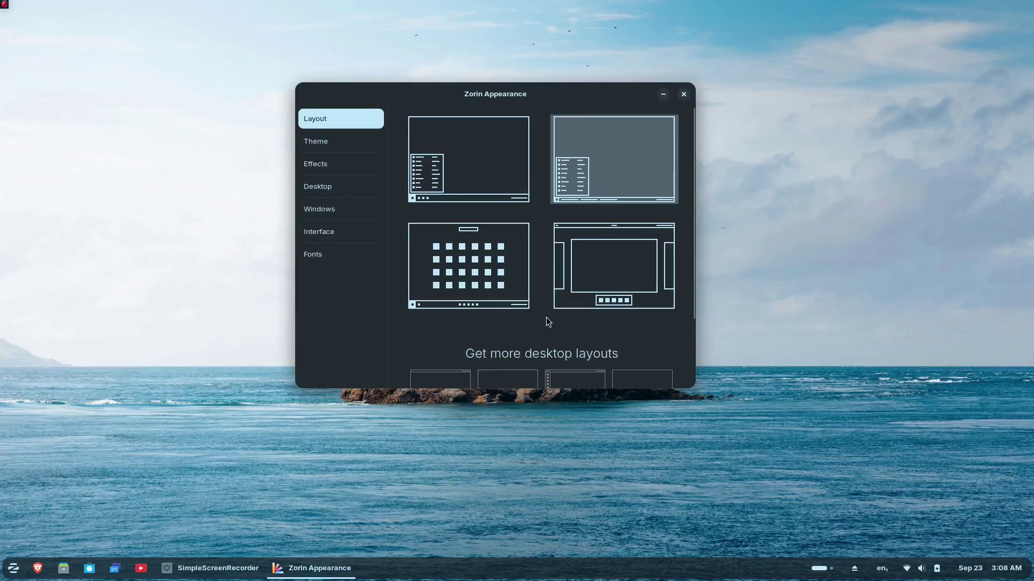
pyautogui.scroll(-3, 546, 318)
pyautogui.click(322, 186)
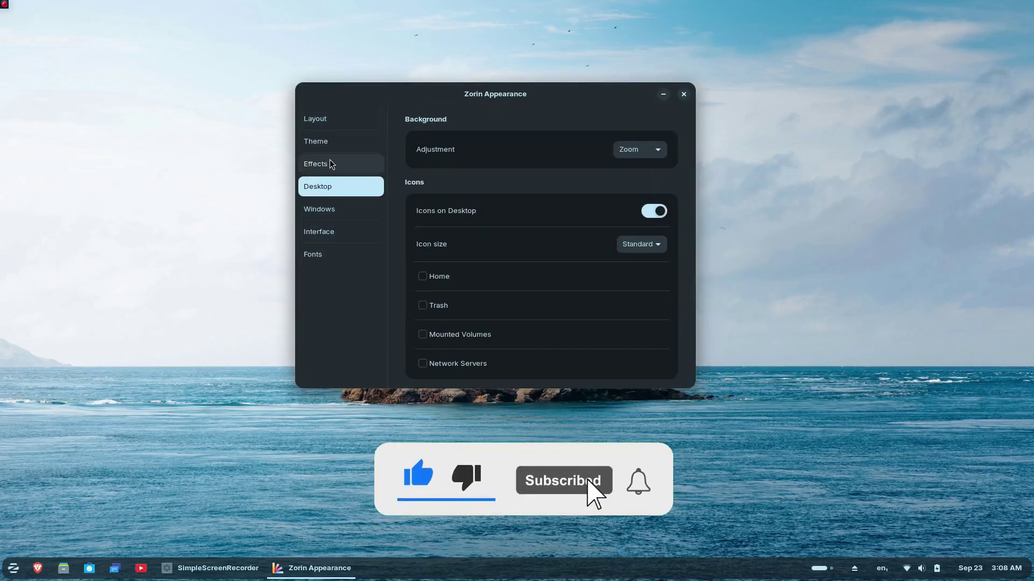
pyautogui.click(331, 164)
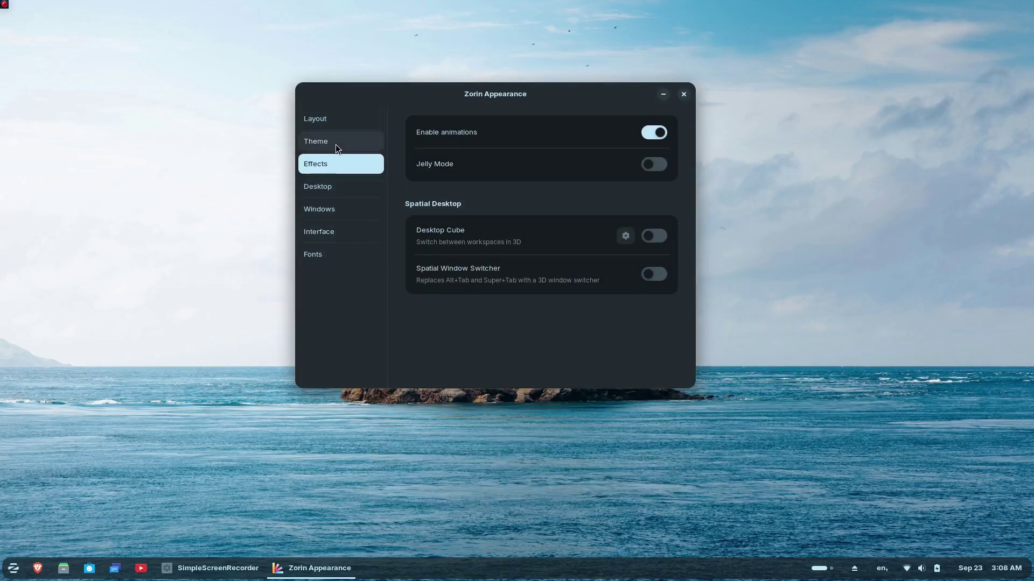
pyautogui.click(334, 144)
pyautogui.click(325, 211)
pyautogui.click(327, 236)
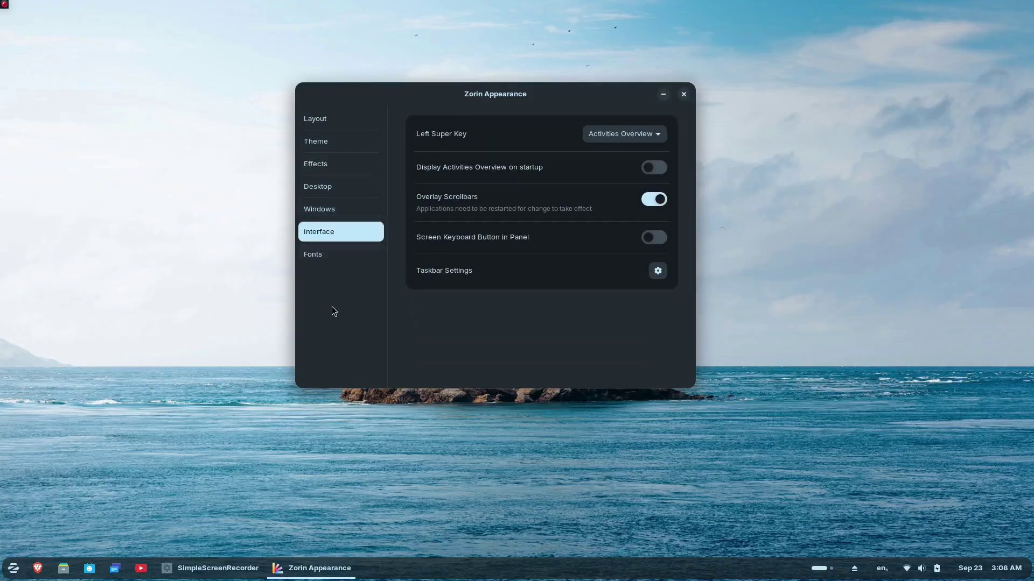
pyautogui.click(684, 94)
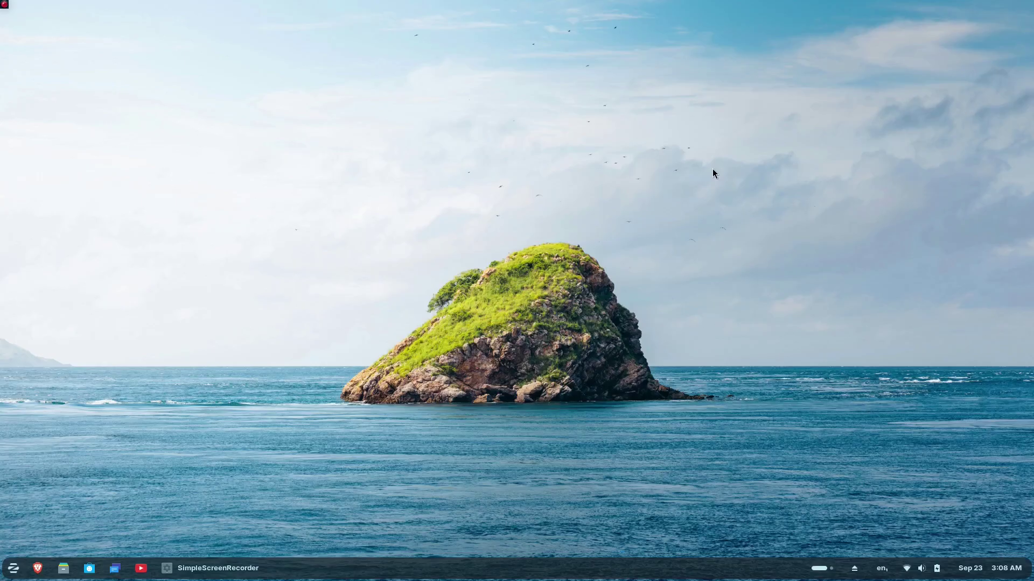
# Set the day-and-night mountain picture as the desktop background and switch the system from dark to light style.
pyautogui.rightClick(549, 161)
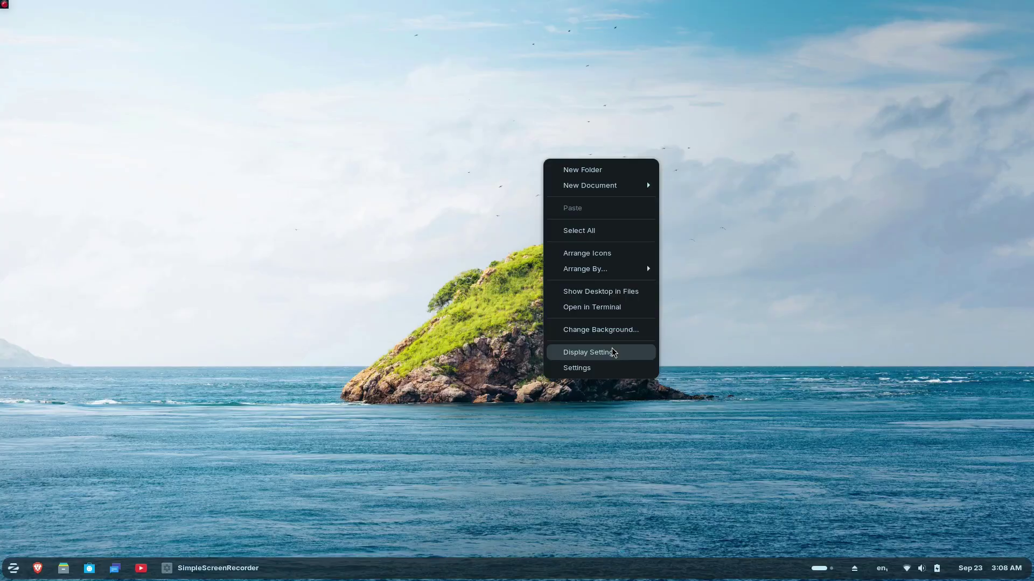
pyautogui.click(601, 329)
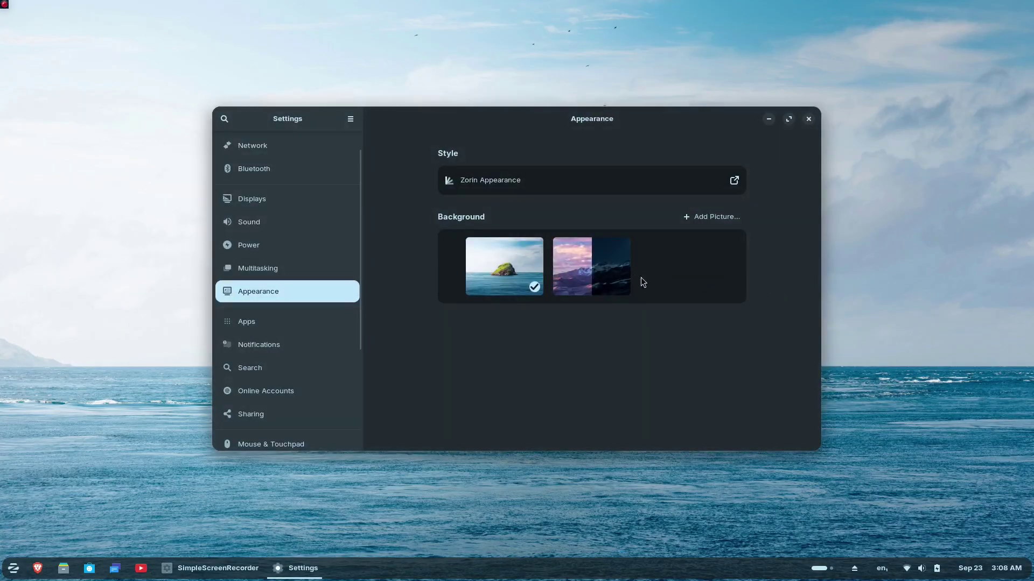
pyautogui.click(611, 273)
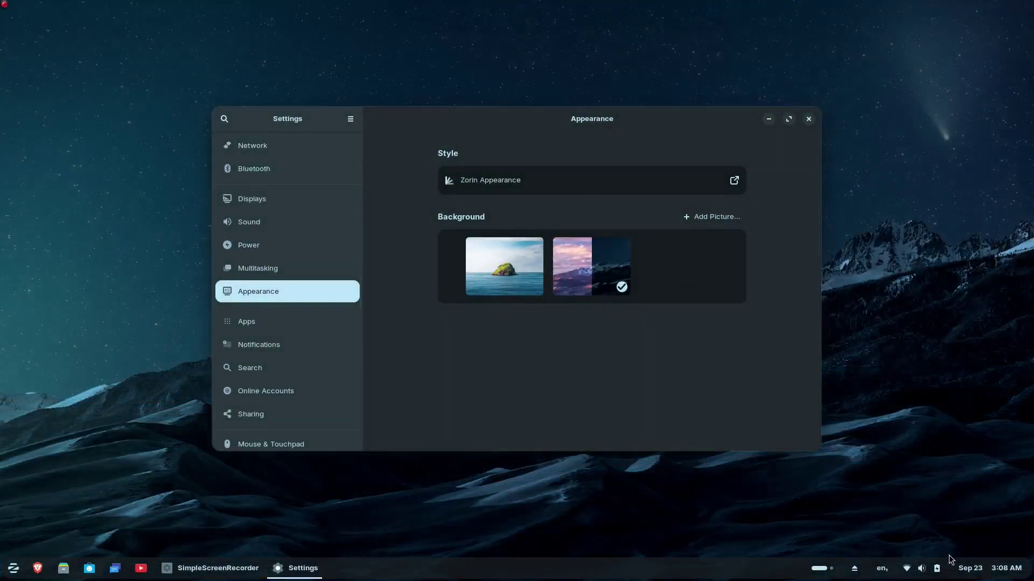
pyautogui.click(922, 570)
pyautogui.click(874, 533)
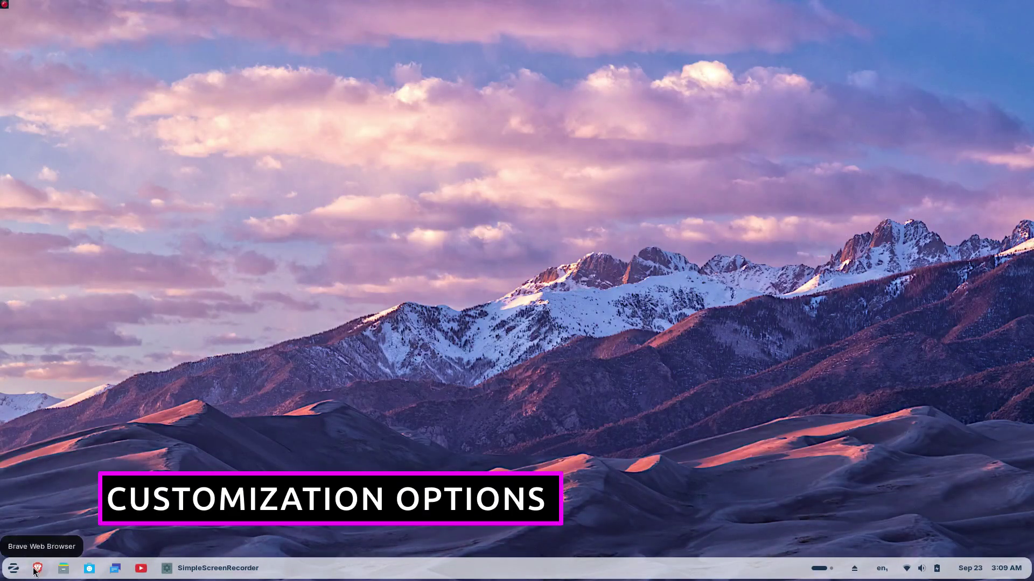
# Open Zorin Appearance, set the accent color to yellow, and move a Files window to the lower left for comparison.
pyautogui.click(14, 568)
pyautogui.click(200, 481)
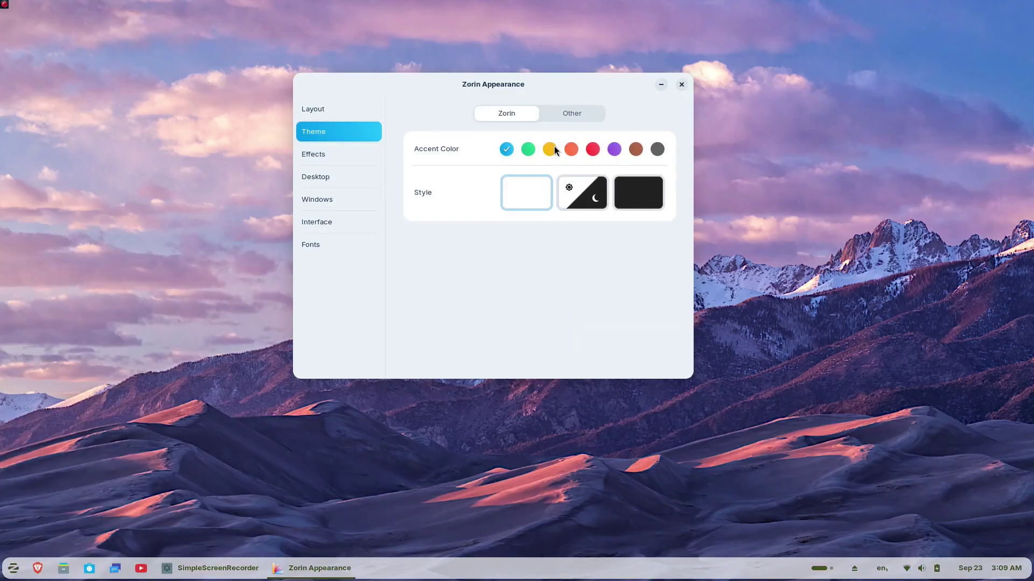
pyautogui.click(550, 148)
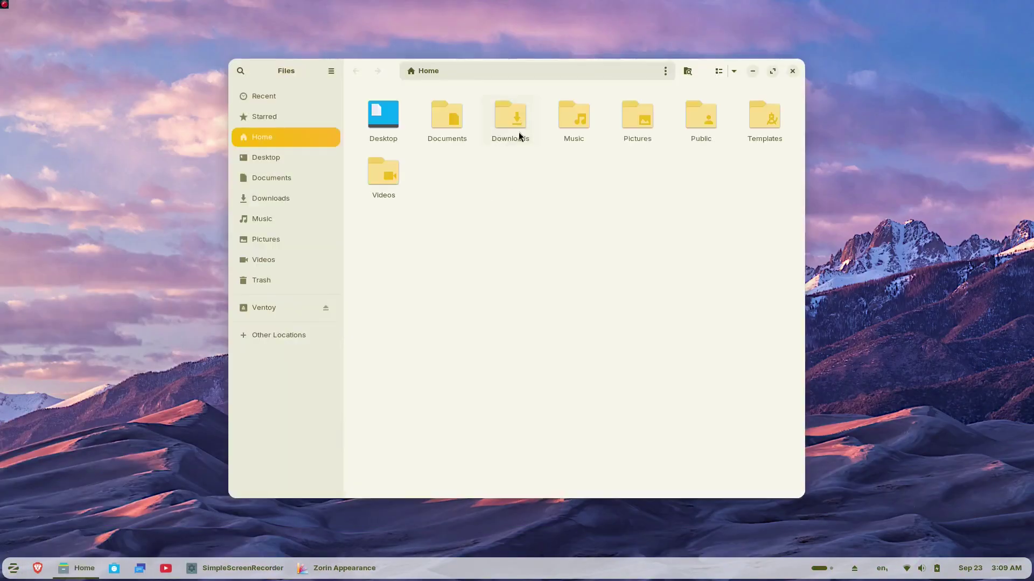
pyautogui.moveTo(528, 68); pyautogui.dragTo(358, 232)
# Try the brown accent color in light and dark style, and set the accent color back to yellow.
pyautogui.click(632, 150)
pyautogui.click(632, 150)
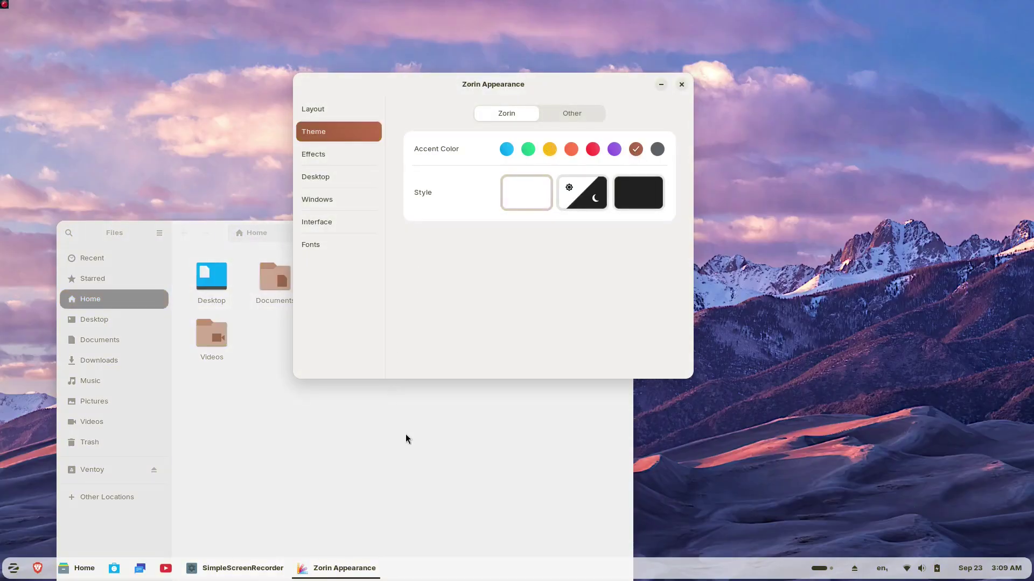
pyautogui.click(640, 200)
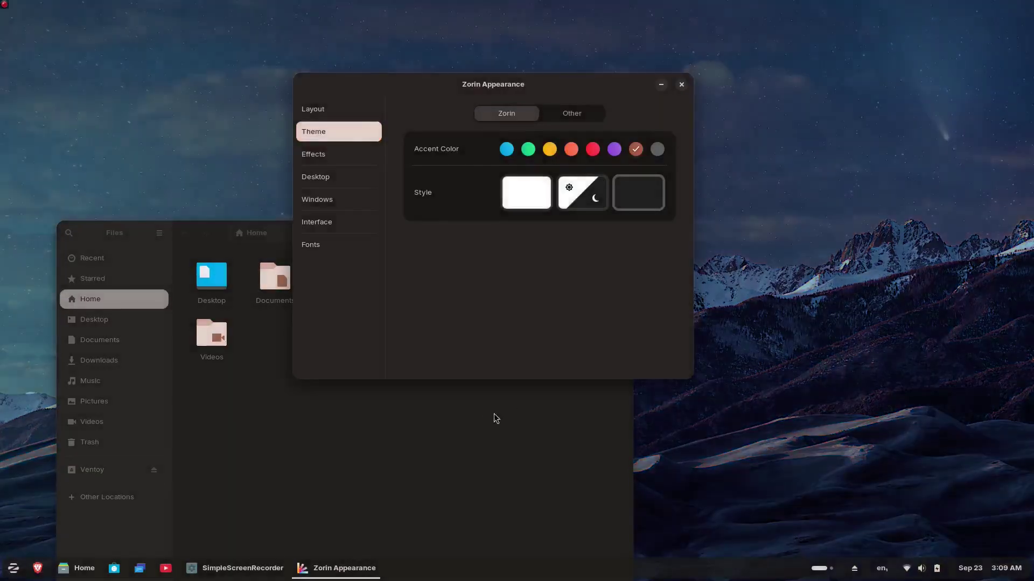
pyautogui.click(550, 149)
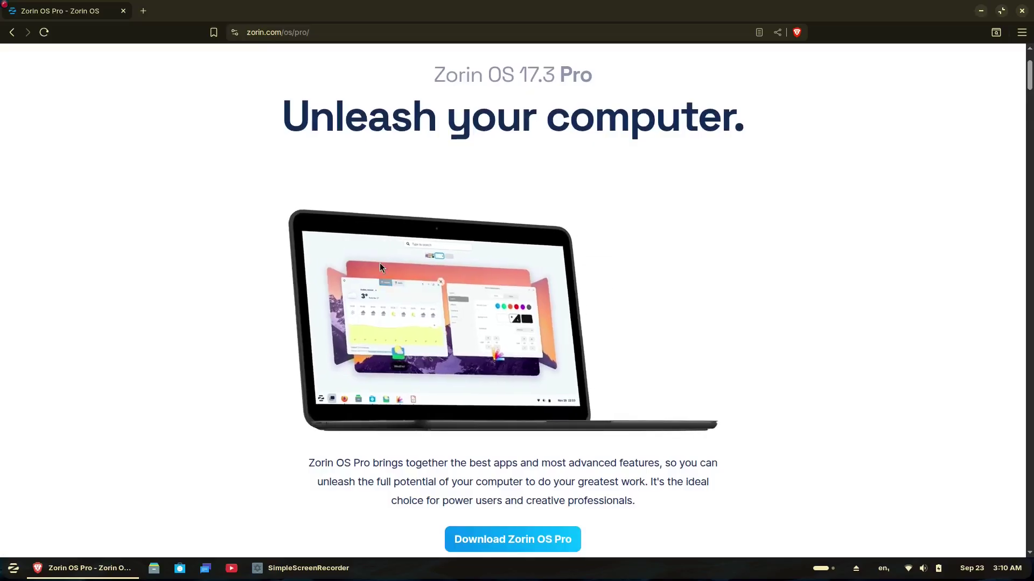
# On the Zorin OS Pro web page, preview the macOS-like, Windows Classic-like and Windows 11-like premium desktop layouts.
pyautogui.scroll(-2, 379, 268)
pyautogui.scroll(-10, 379, 268)
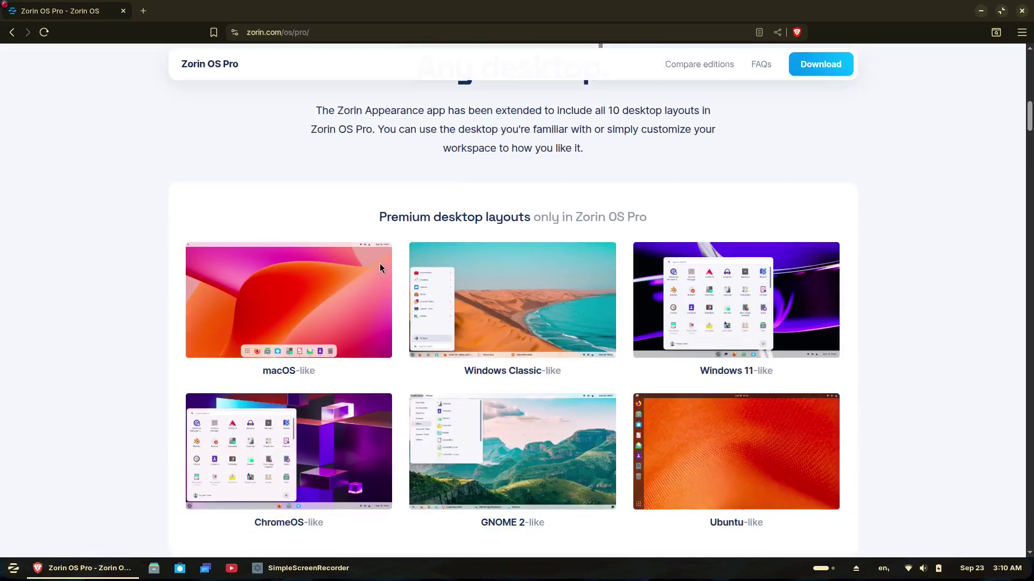
pyautogui.click(277, 286)
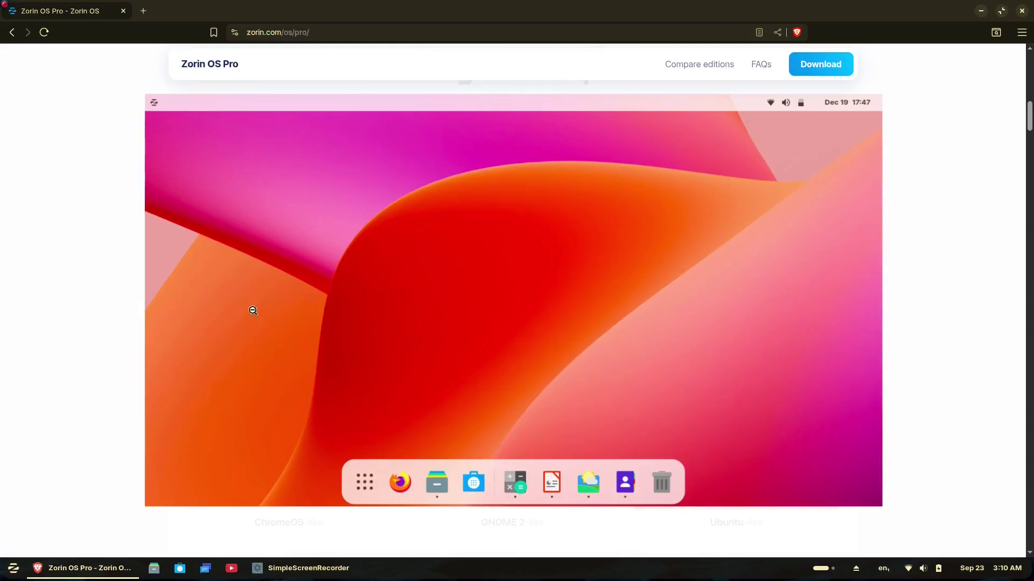
pyautogui.click(24, 274)
pyautogui.click(490, 298)
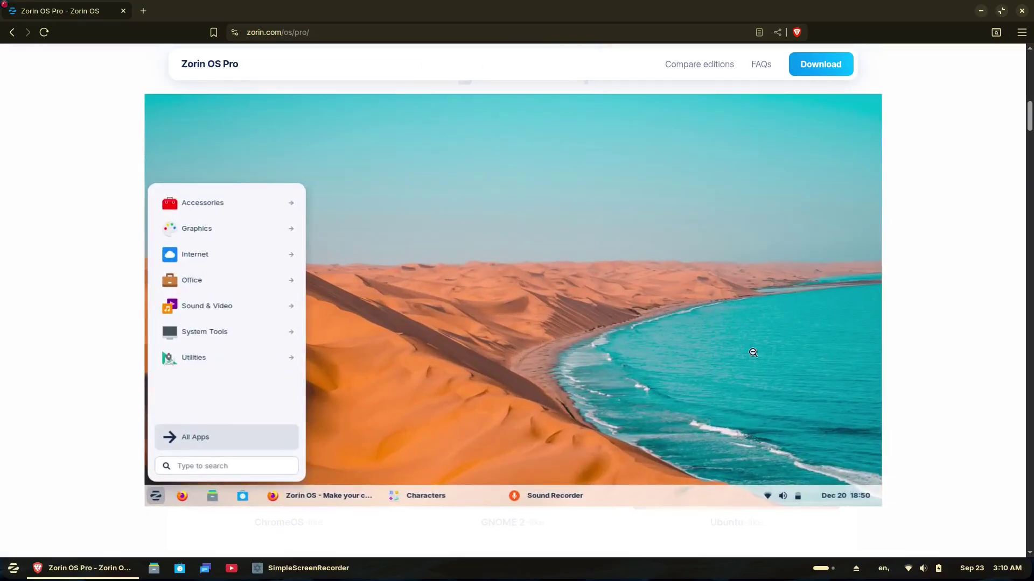
pyautogui.click(76, 314)
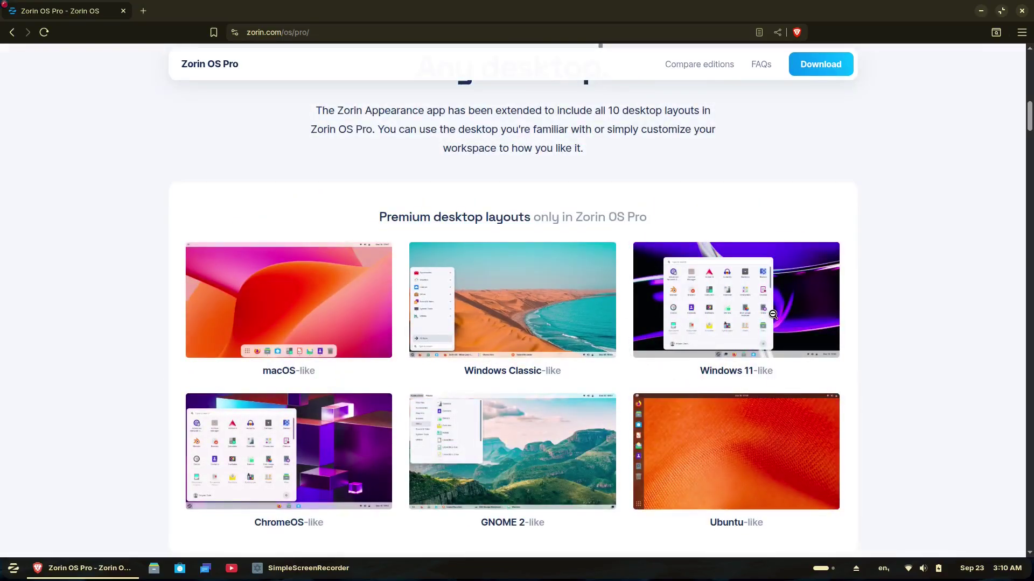
pyautogui.click(772, 313)
pyautogui.click(969, 300)
# Preview the ChromeOS-like, GNOME 2-like and Ubuntu-like premium desktop layouts at full size.
pyautogui.scroll(-3, 823, 272)
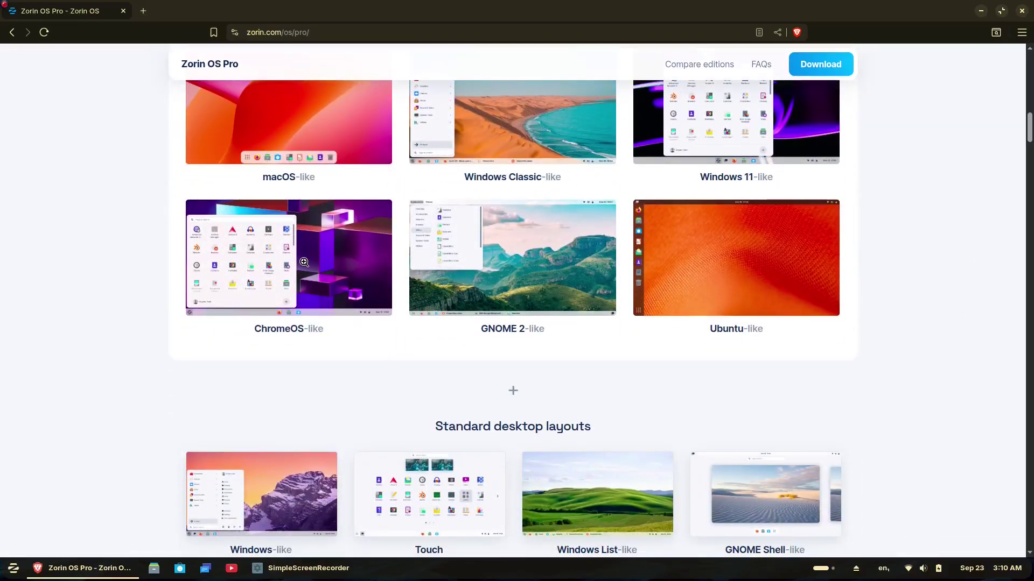
pyautogui.click(304, 262)
pyautogui.click(33, 263)
pyautogui.click(426, 267)
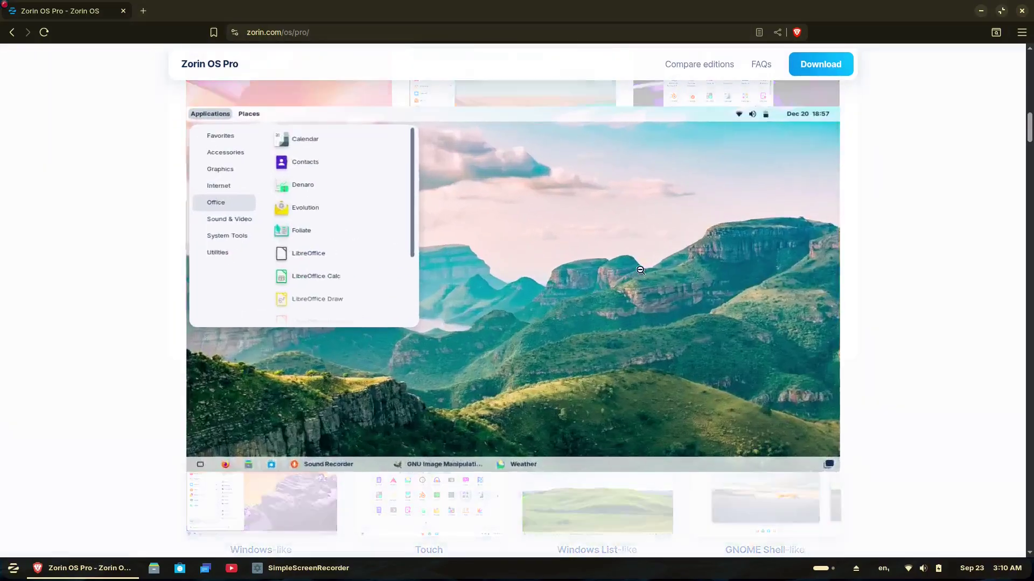
pyautogui.click(809, 269)
pyautogui.click(809, 274)
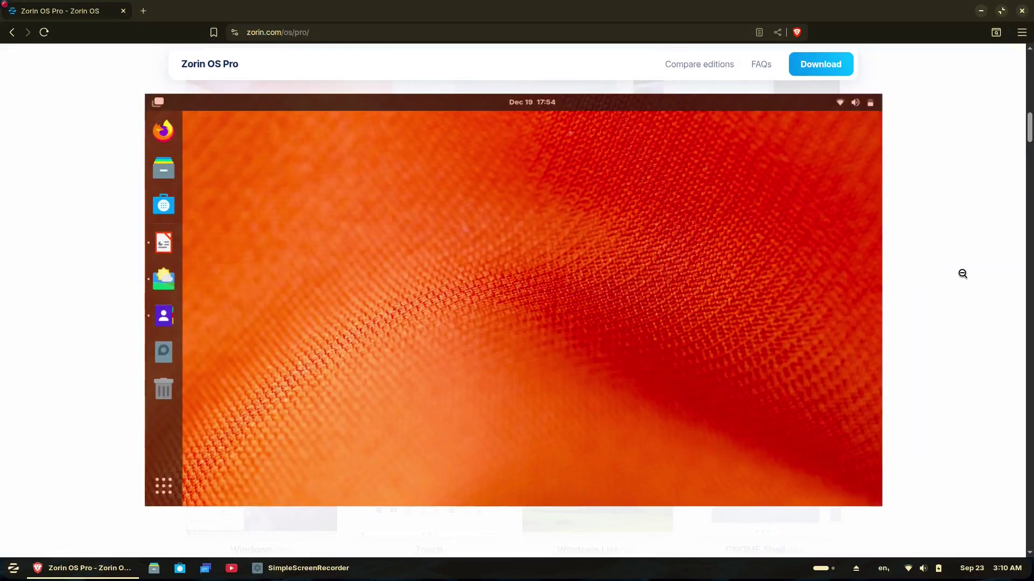
pyautogui.click(956, 273)
# Preview the standard Windows-like, Touch, Windows List-like and GNOME Shell-like desktop layouts at full size.
pyautogui.scroll(-3, 951, 275)
pyautogui.click(313, 272)
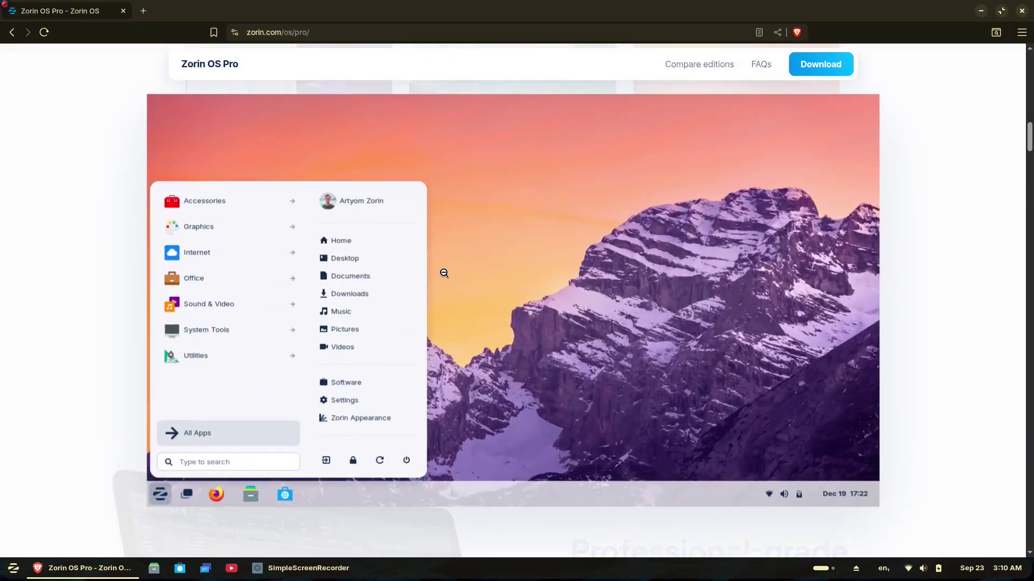
pyautogui.click(69, 306)
pyautogui.click(464, 304)
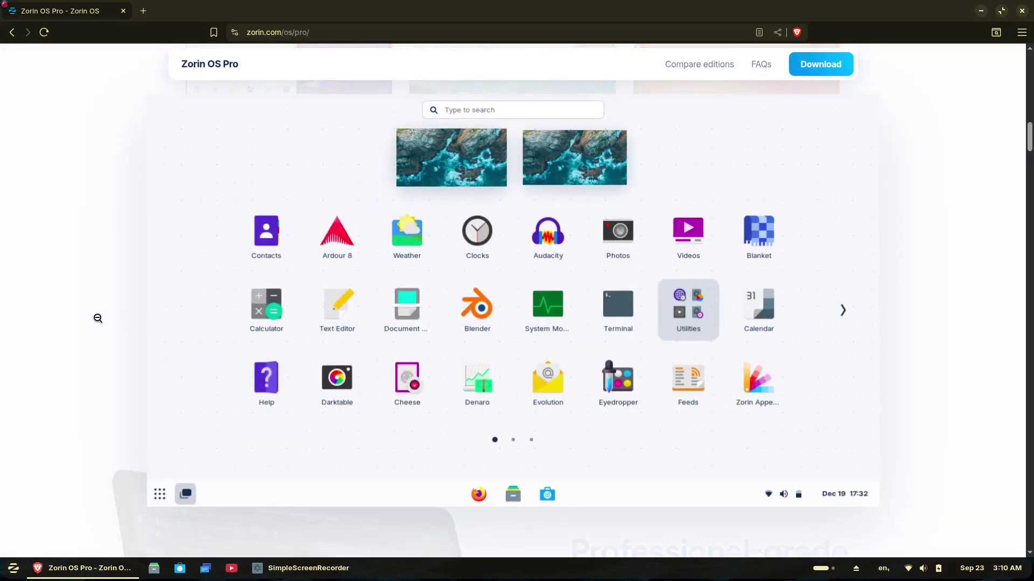
pyautogui.click(97, 318)
pyautogui.click(656, 314)
pyautogui.click(997, 290)
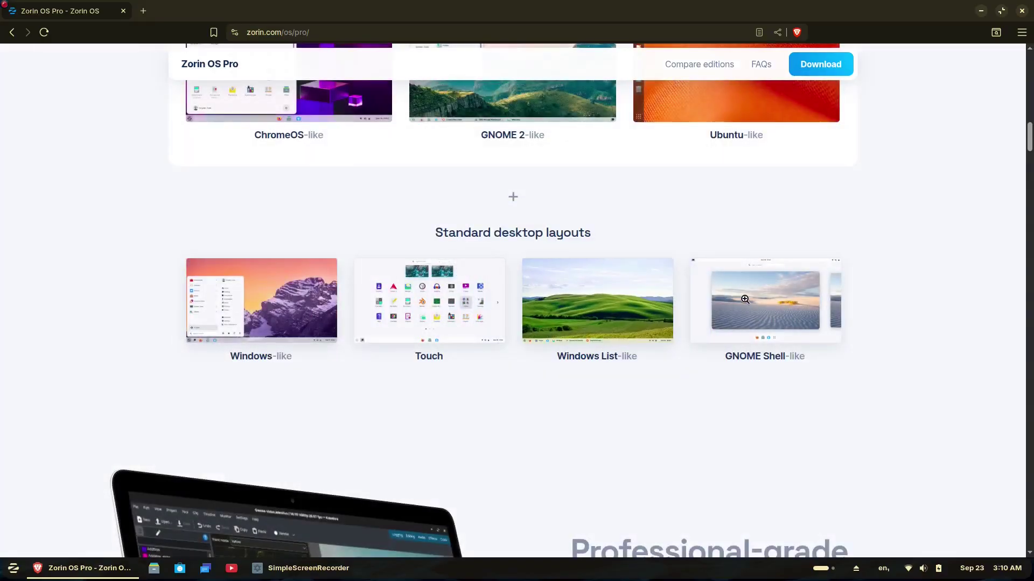
pyautogui.click(799, 299)
pyautogui.click(964, 286)
# Read the Pro page's sections on the professional-grade creative suite and advanced productivity tools.
pyautogui.scroll(-6, 944, 280)
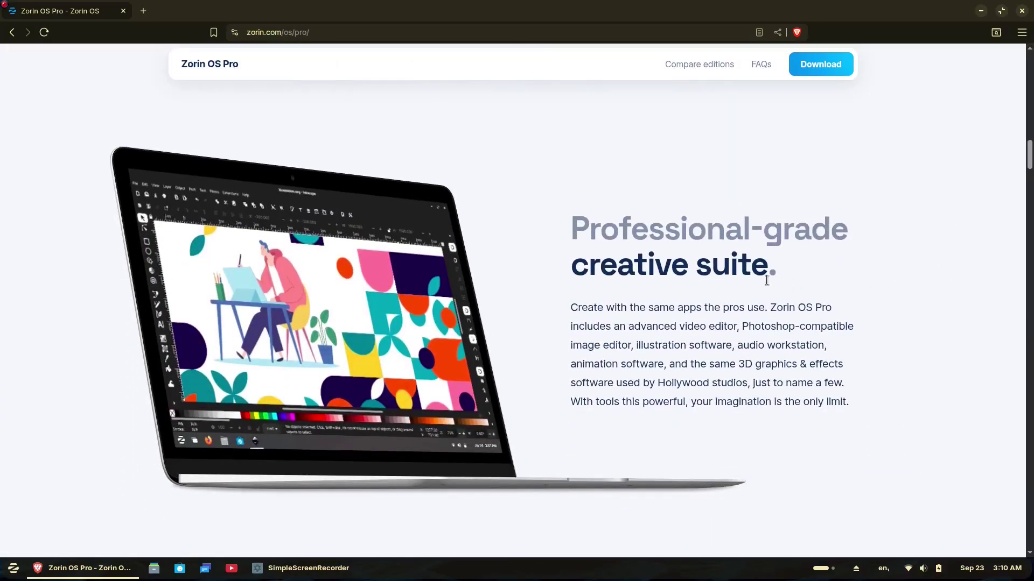
pyautogui.scroll(-5, 399, 329)
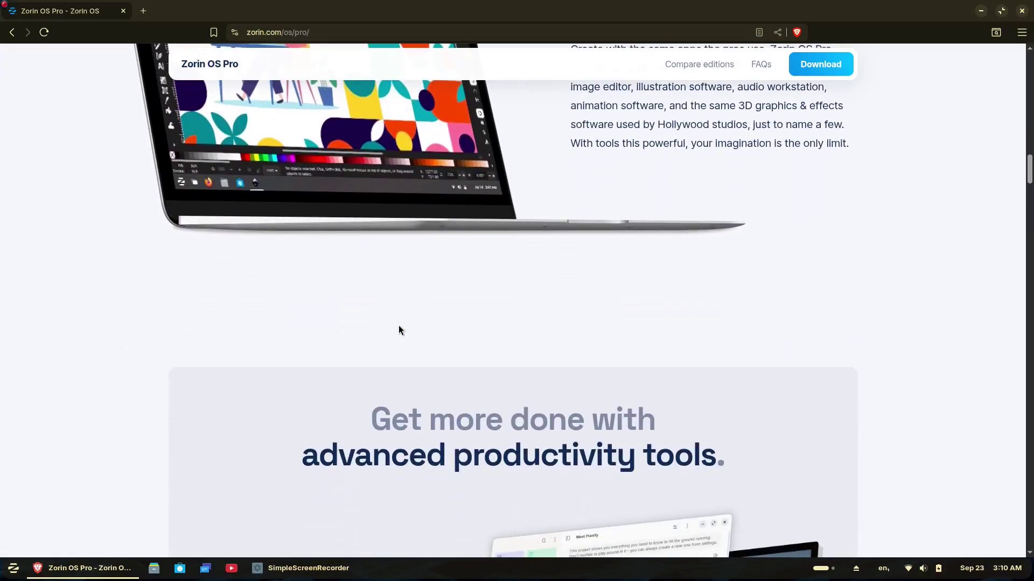
pyautogui.scroll(2, 398, 329)
pyautogui.scroll(4, 399, 329)
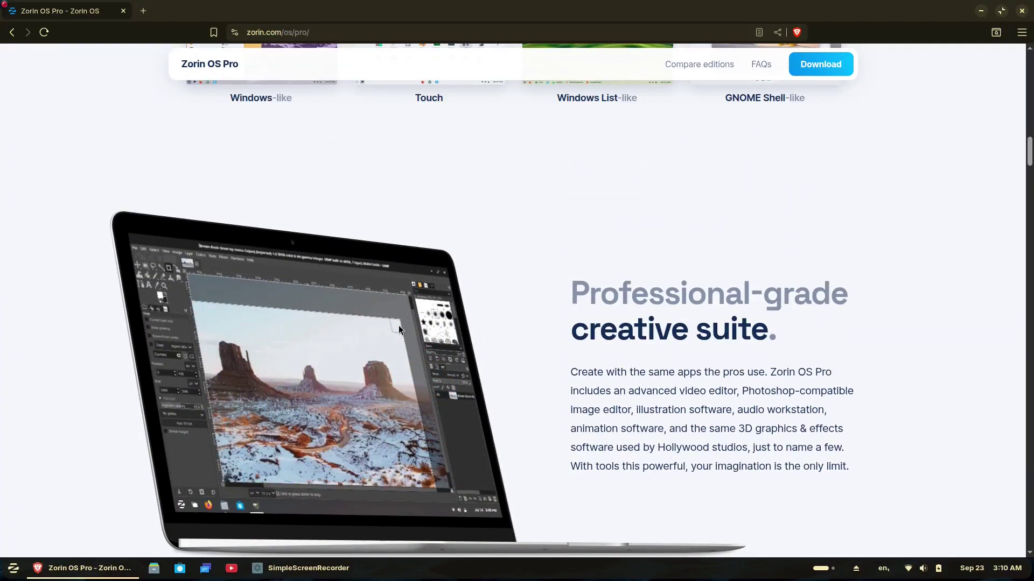
pyautogui.scroll(15, 398, 329)
pyautogui.scroll(-13, 398, 325)
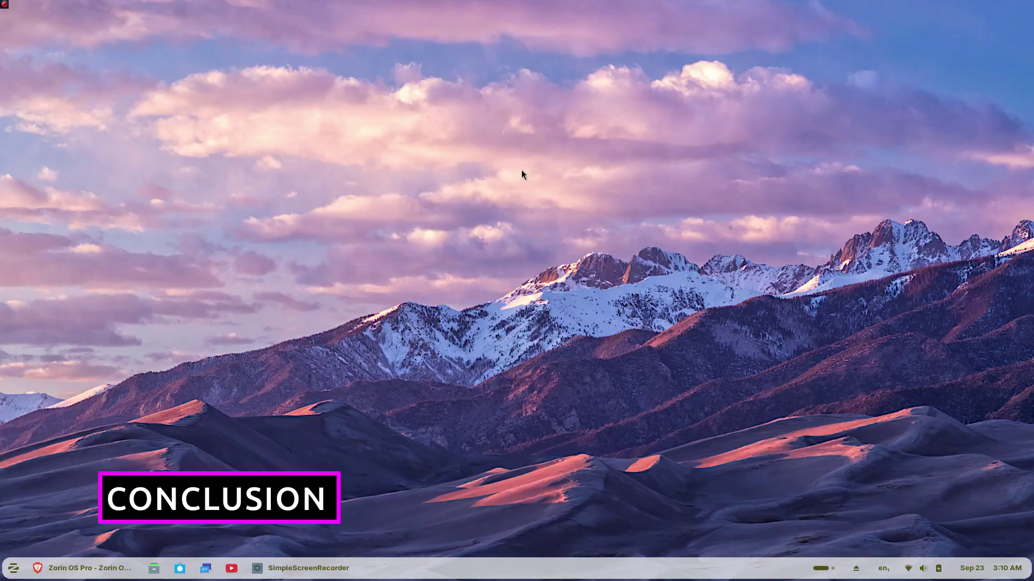
# Reopen Zorin Appearance, try the top-bar-and-dock layout, return to the taskbar layout with labelled windows, and open the theme settings.
pyautogui.click(11, 565)
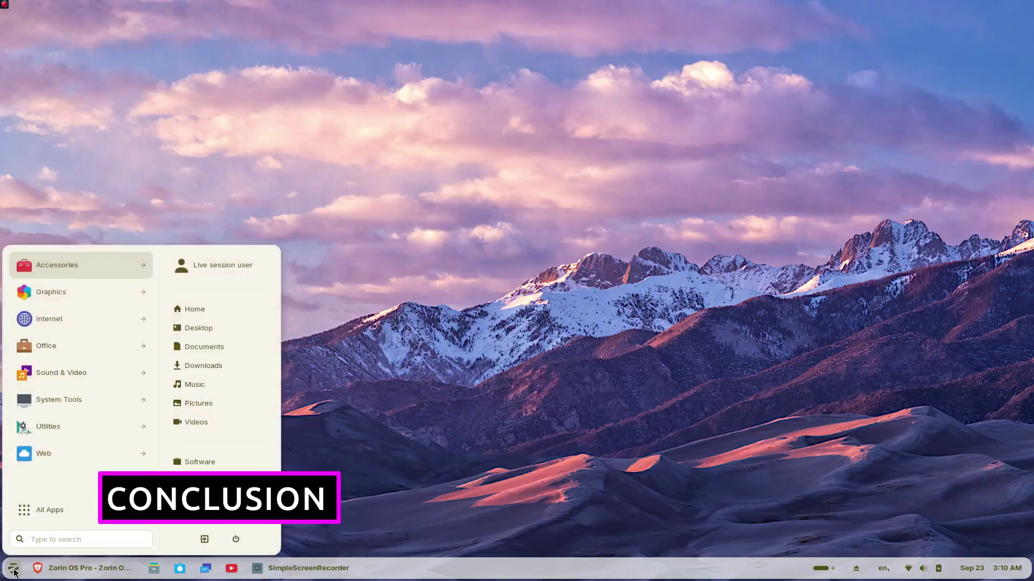
pyautogui.click(451, 396)
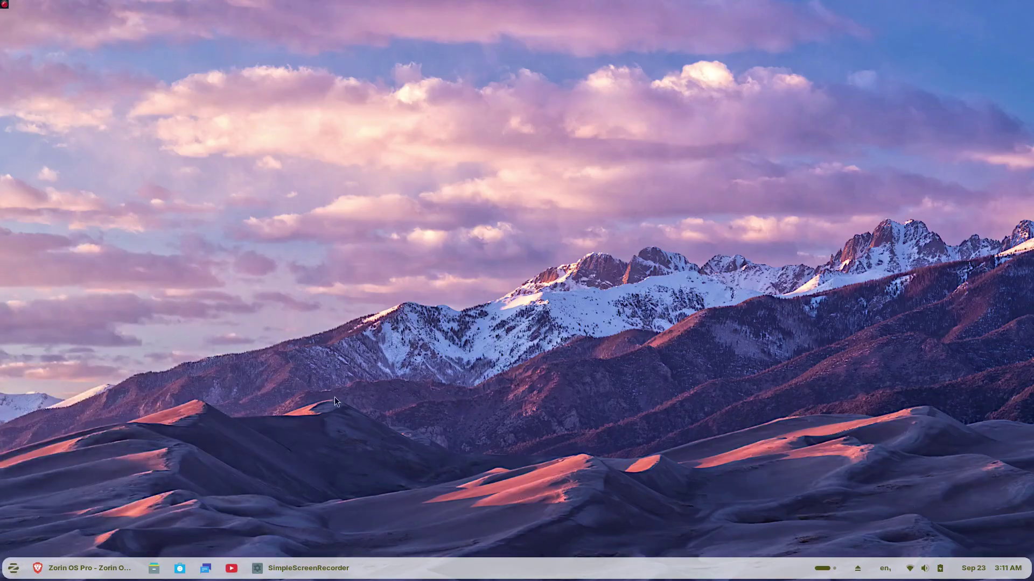
pyautogui.click(13, 568)
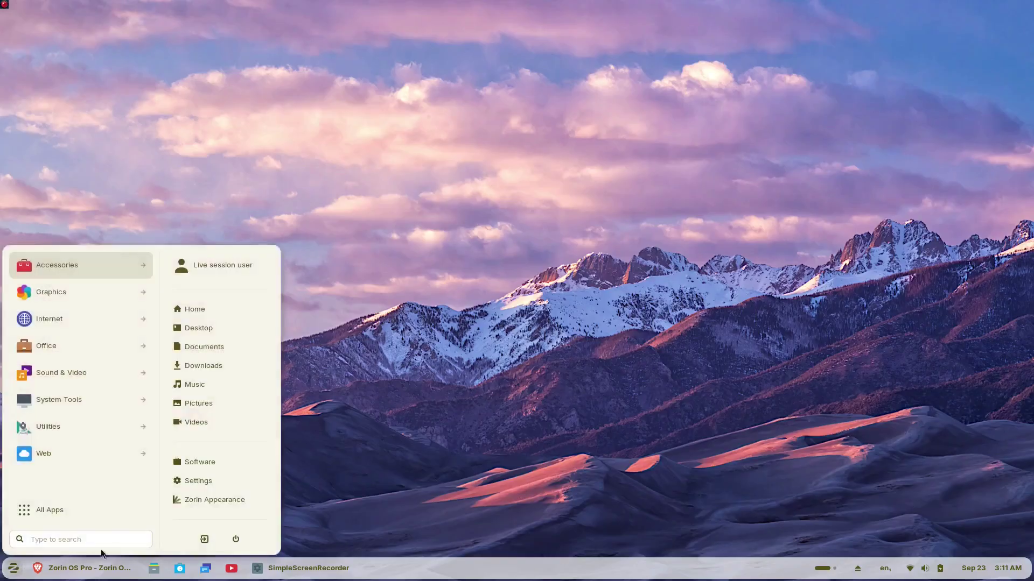
pyautogui.click(216, 500)
pyautogui.moveTo(594, 129); pyautogui.dragTo(532, 107)
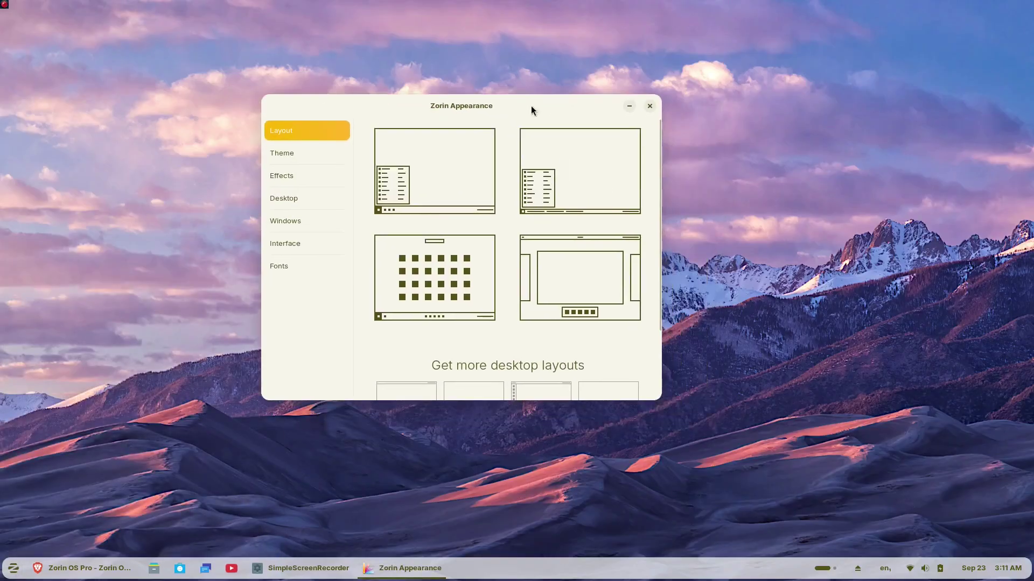
pyautogui.click(557, 192)
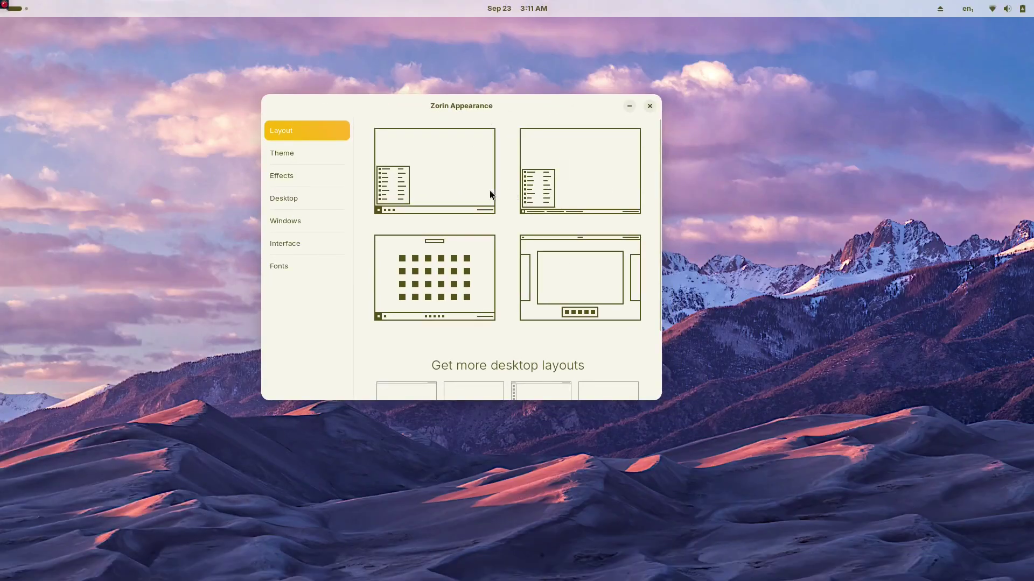
pyautogui.moveTo(492, 105); pyautogui.dragTo(508, 99)
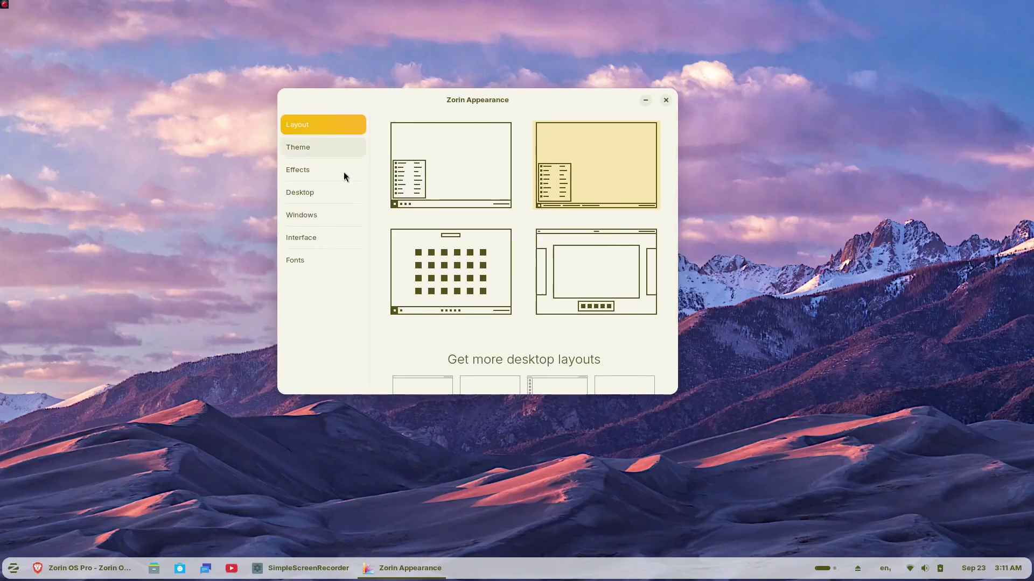
pyautogui.click(318, 149)
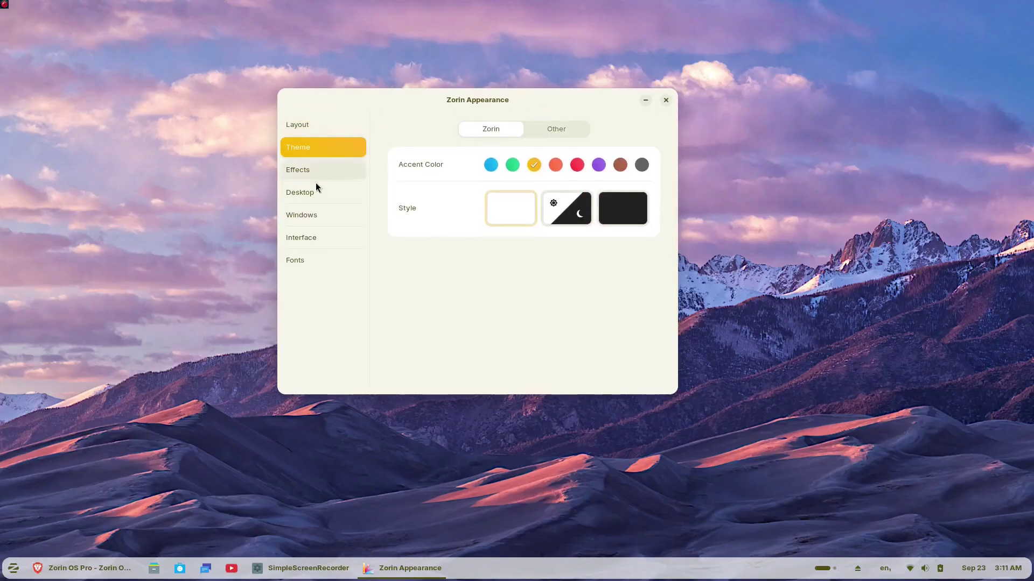
# Look over the theme options for applications, icons, cursor and shell, then open the effects settings.
pyautogui.click(558, 132)
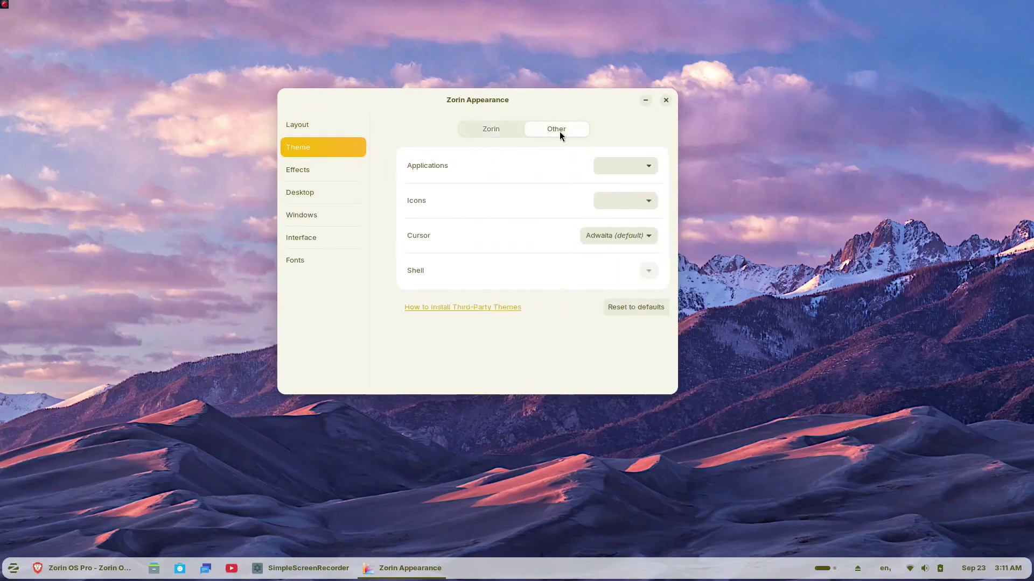
pyautogui.click(498, 135)
pyautogui.click(321, 175)
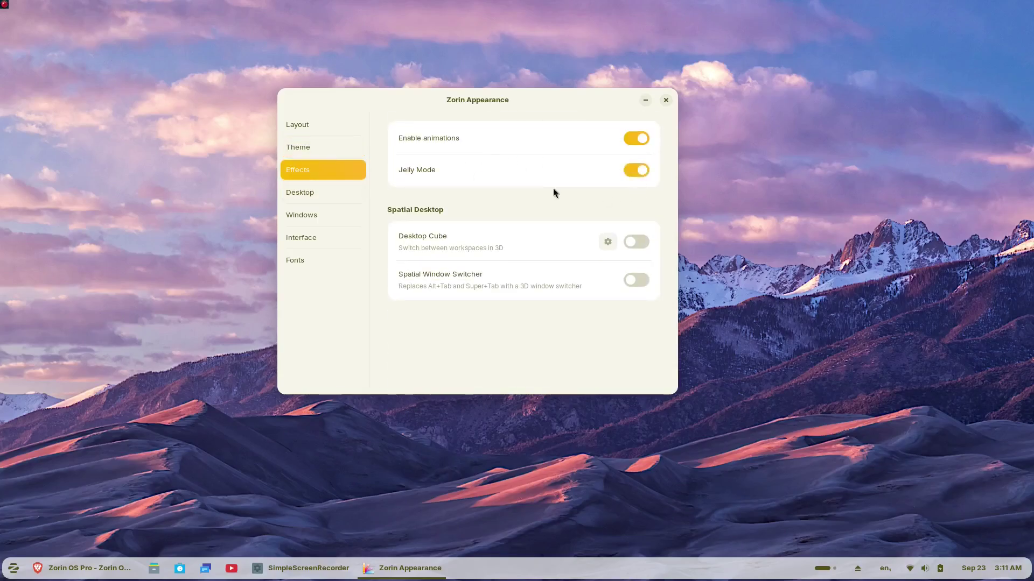
# Demonstrate Jelly Mode by opening, moving, minimizing and restoring a Files window, then bring Zorin Appearance back to the front.
pyautogui.click(162, 573)
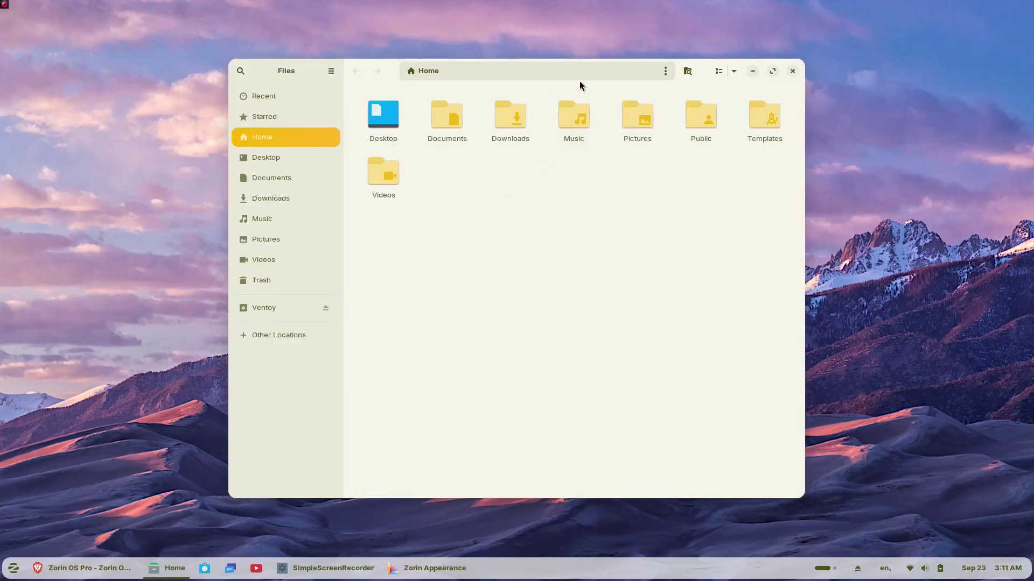
pyautogui.moveTo(579, 81); pyautogui.dragTo(533, 90)
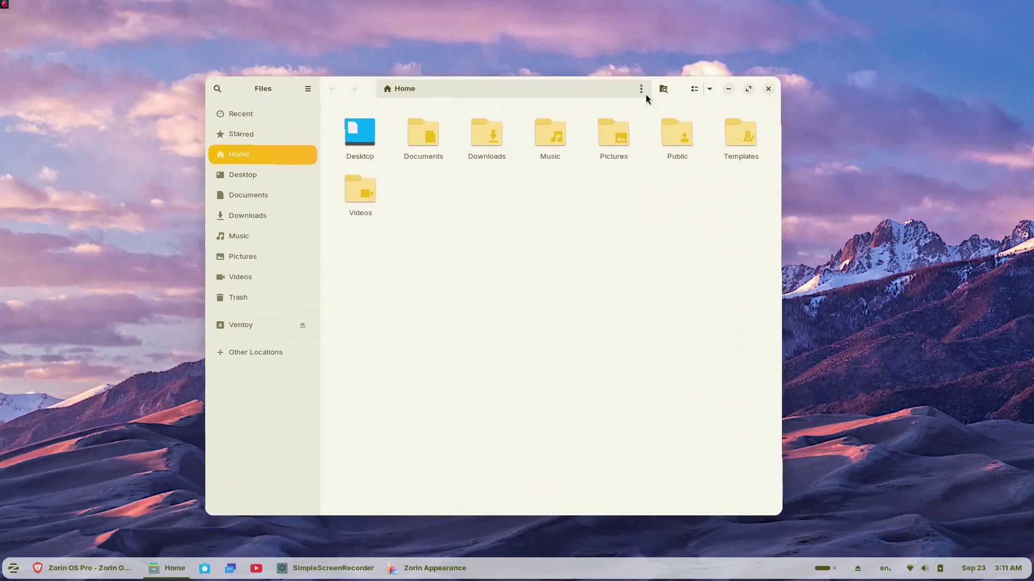
pyautogui.click(724, 86)
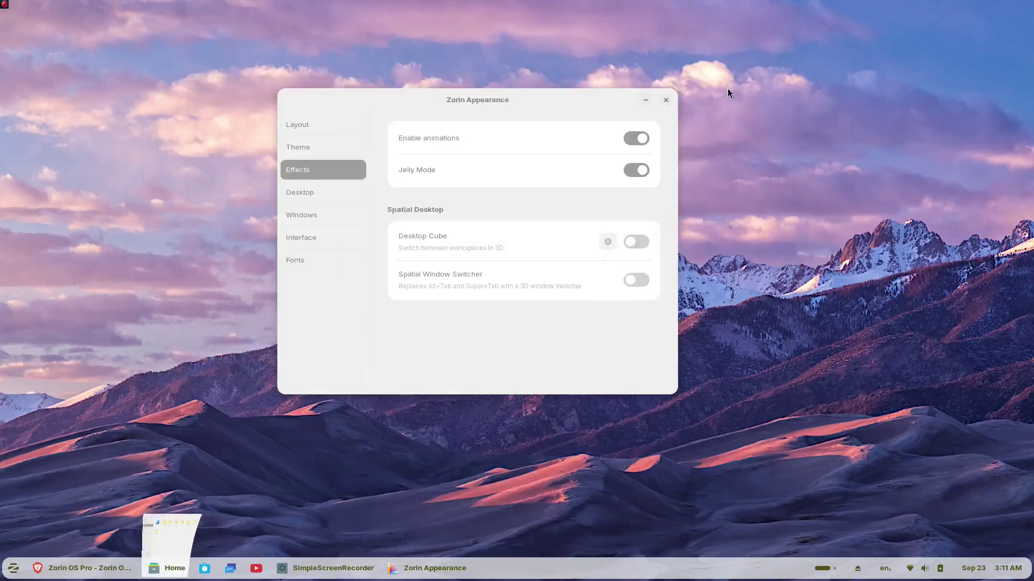
pyautogui.click(171, 567)
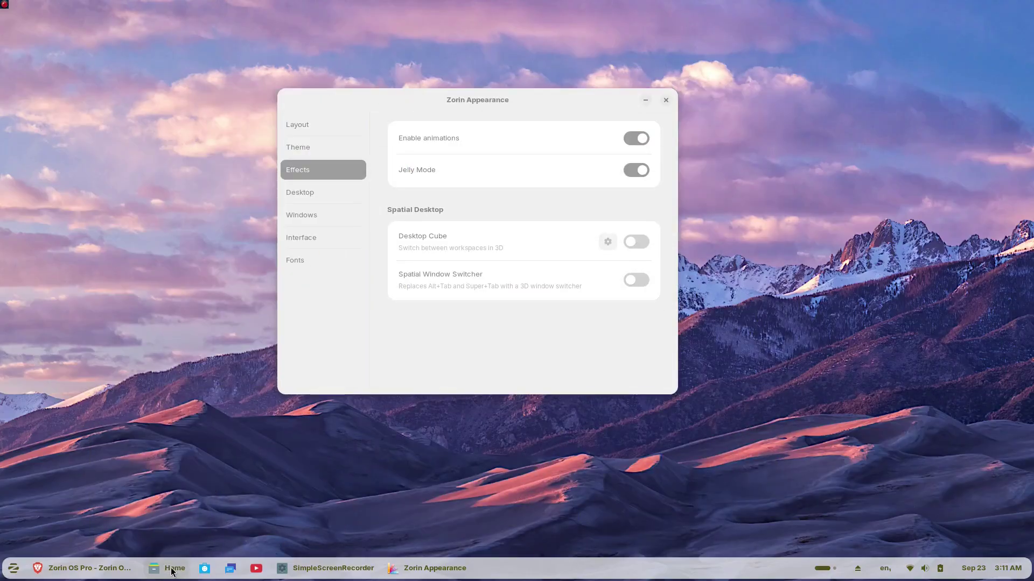
pyautogui.click(173, 568)
pyautogui.moveTo(534, 102); pyautogui.dragTo(468, 58)
pyautogui.click(428, 568)
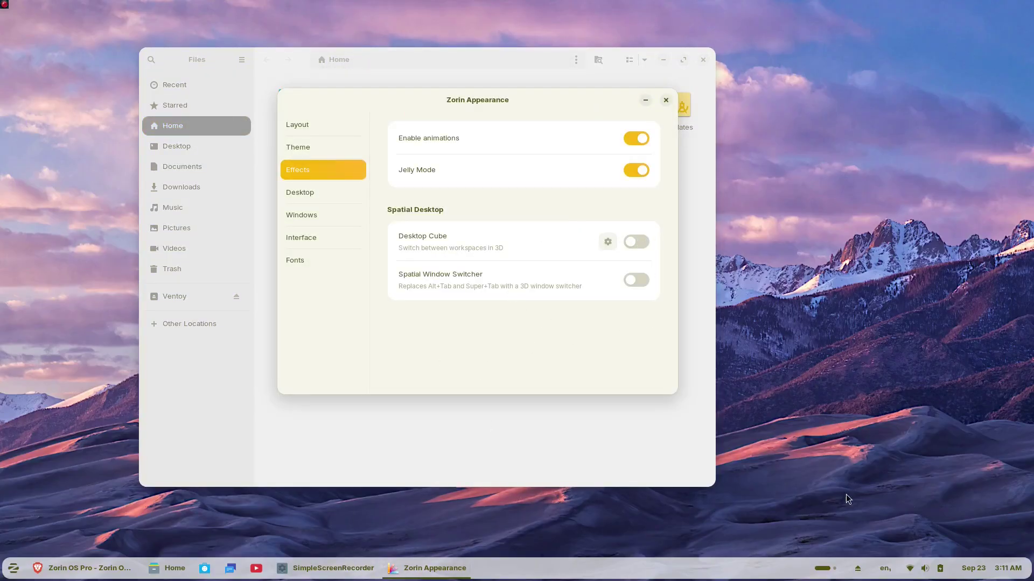
# Turn on Dark Style from the system's quick settings and close them.
pyautogui.click(925, 570)
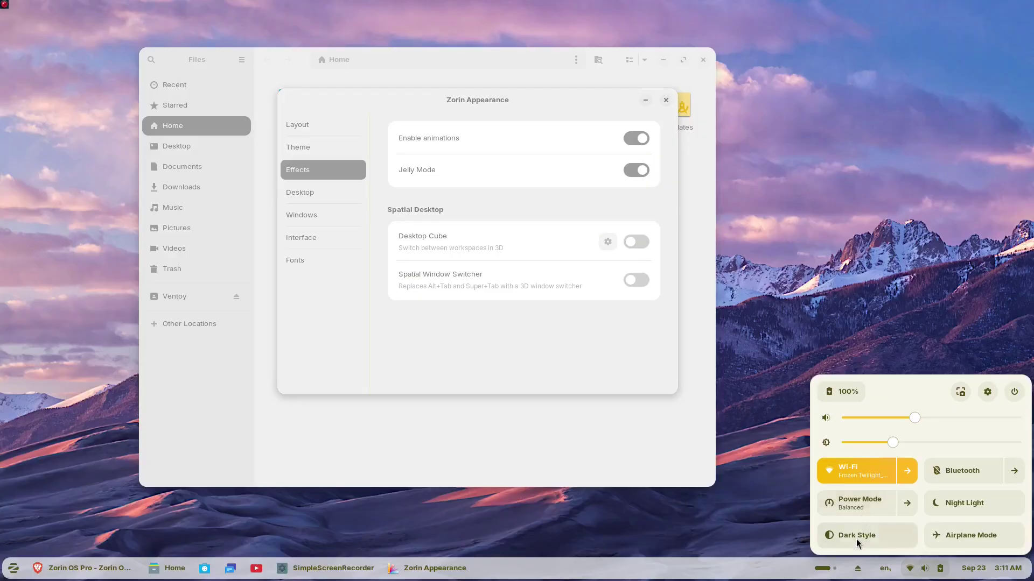
pyautogui.click(824, 531)
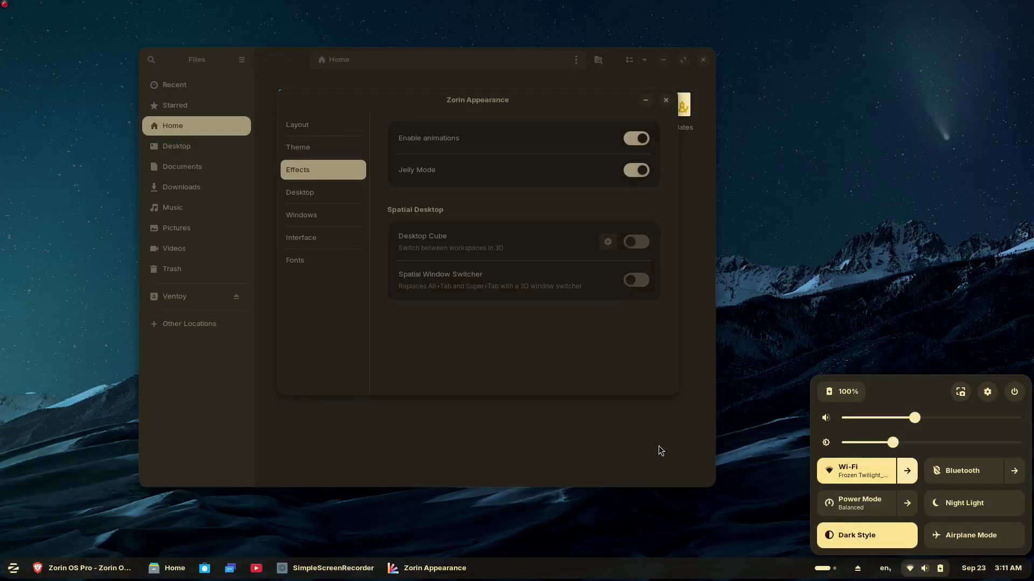
pyautogui.click(658, 446)
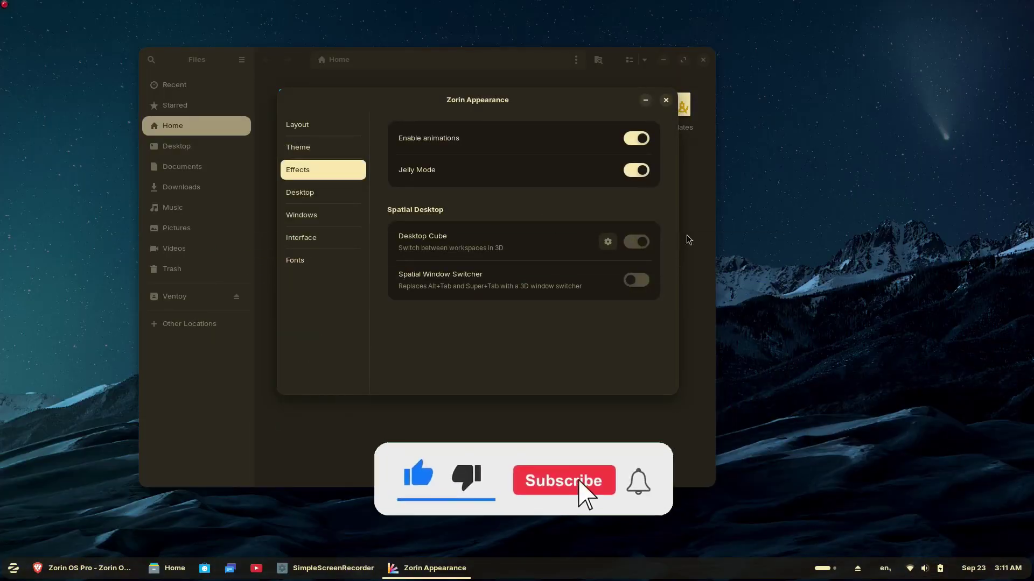
# Enable Desktop Cube and switch to the empty second workspace in the activities overview.
pyautogui.click(638, 241)
pyautogui.press('super')
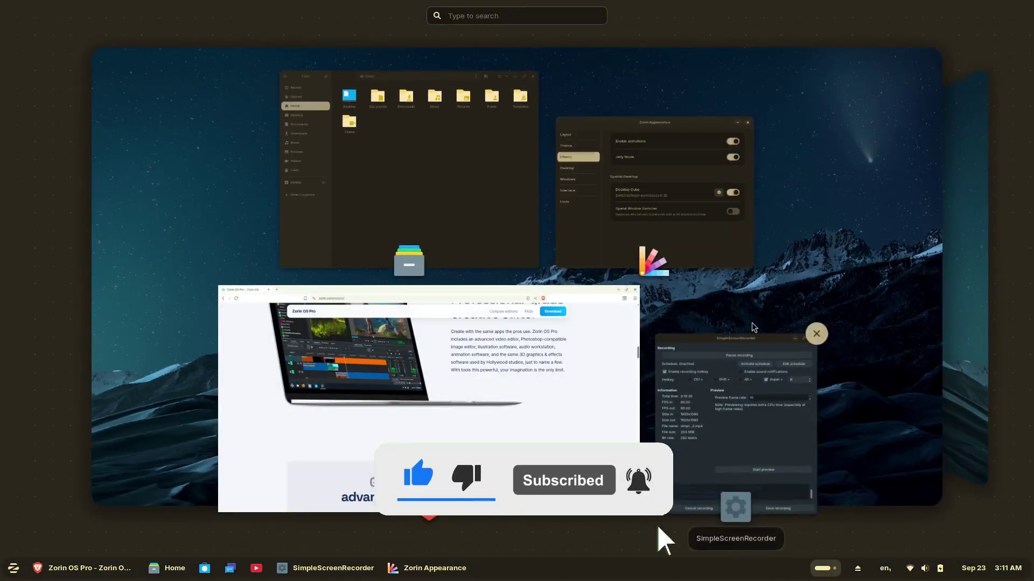
pyautogui.click(964, 257)
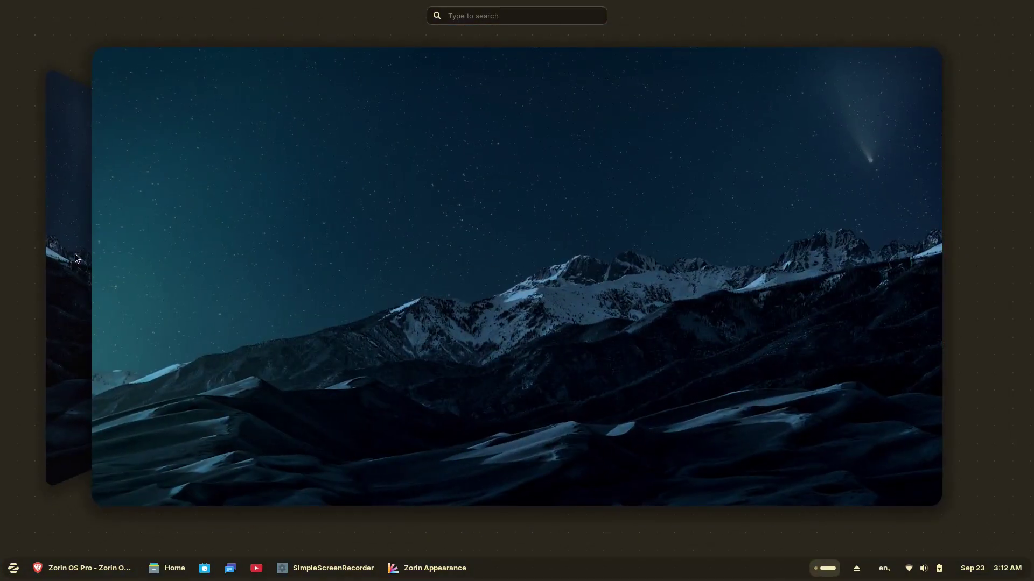